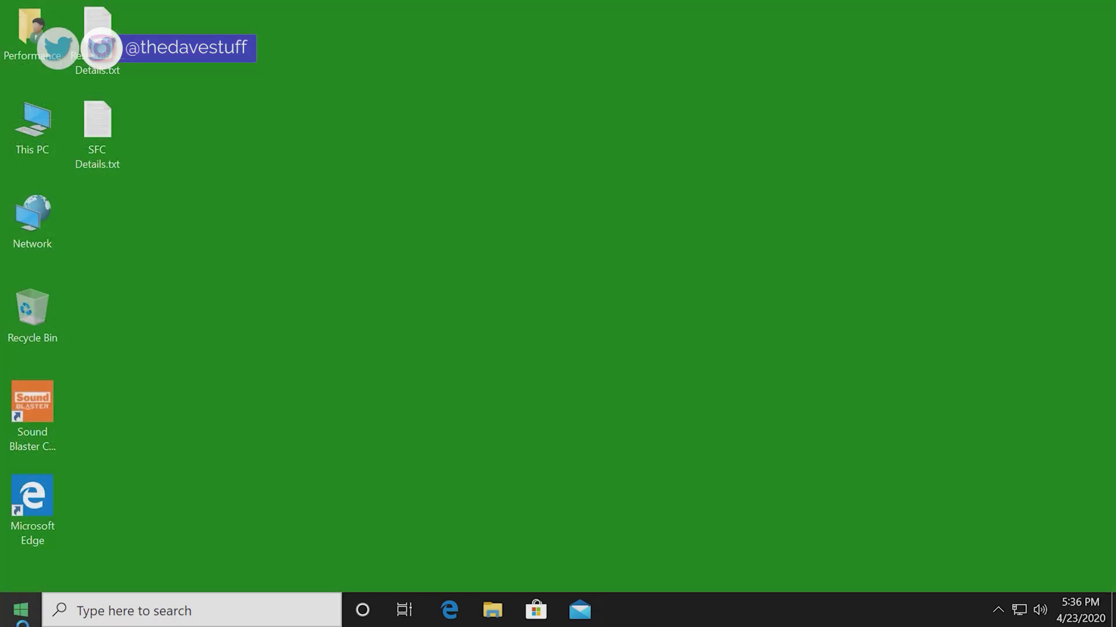
Open the Start menu on the Windows 10 desktop to reach the Settings gear
{"action": "left_click", "coordinate": [10, 623]}
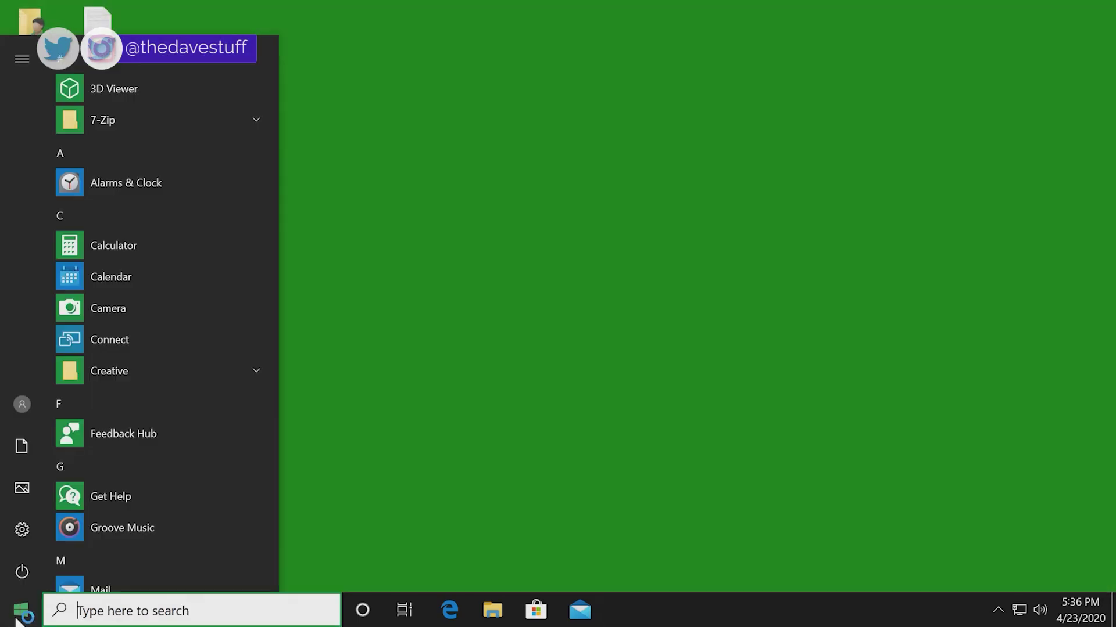
Launch Settings and check for updates under Update & Security > Windows Update
{"action": "left_click", "coordinate": [22, 530]}
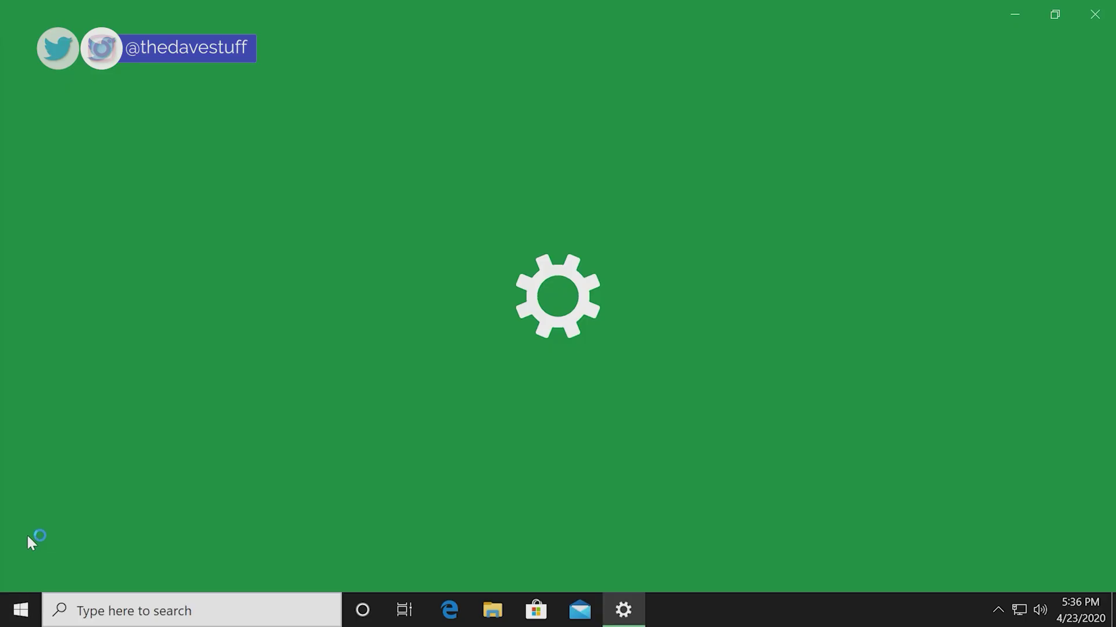
{"action": "left_click", "coordinate": [456, 492]}
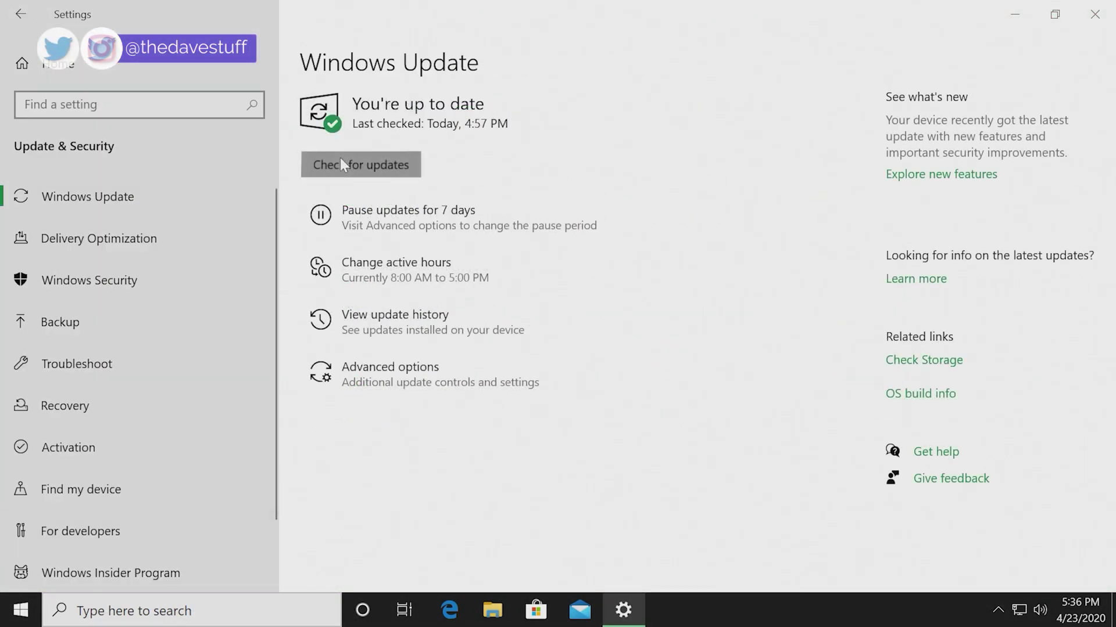
{"action": "left_click", "coordinate": [340, 158]}
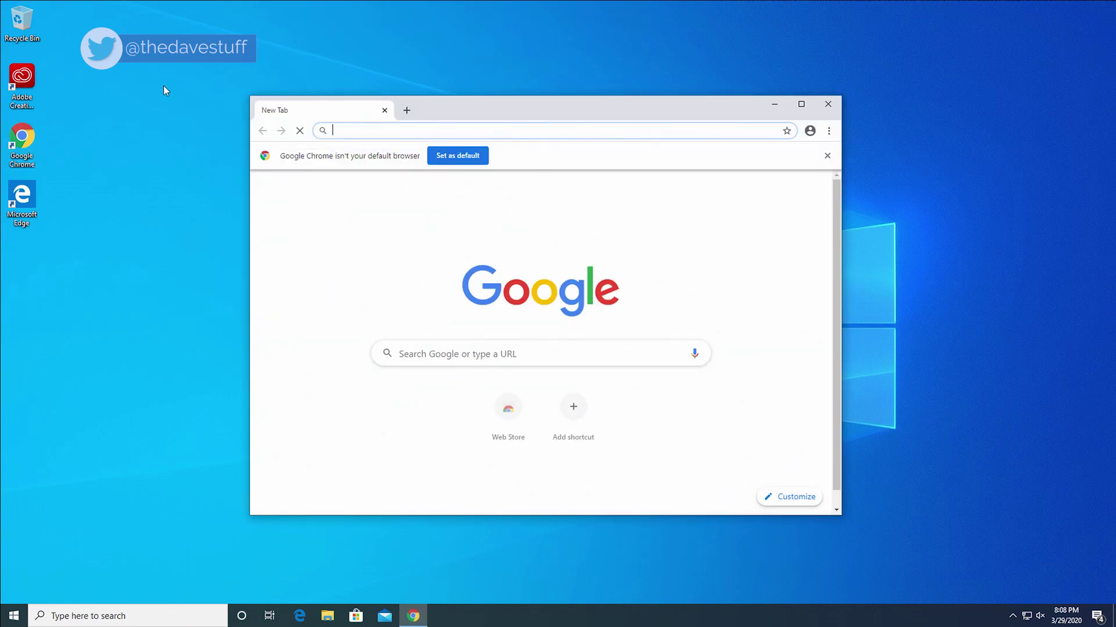
Search 'media creation tool', open Microsoft's Download Windows 10 page, then close Chrome and open File Explorer
{"action": "type", "text": "media c"}
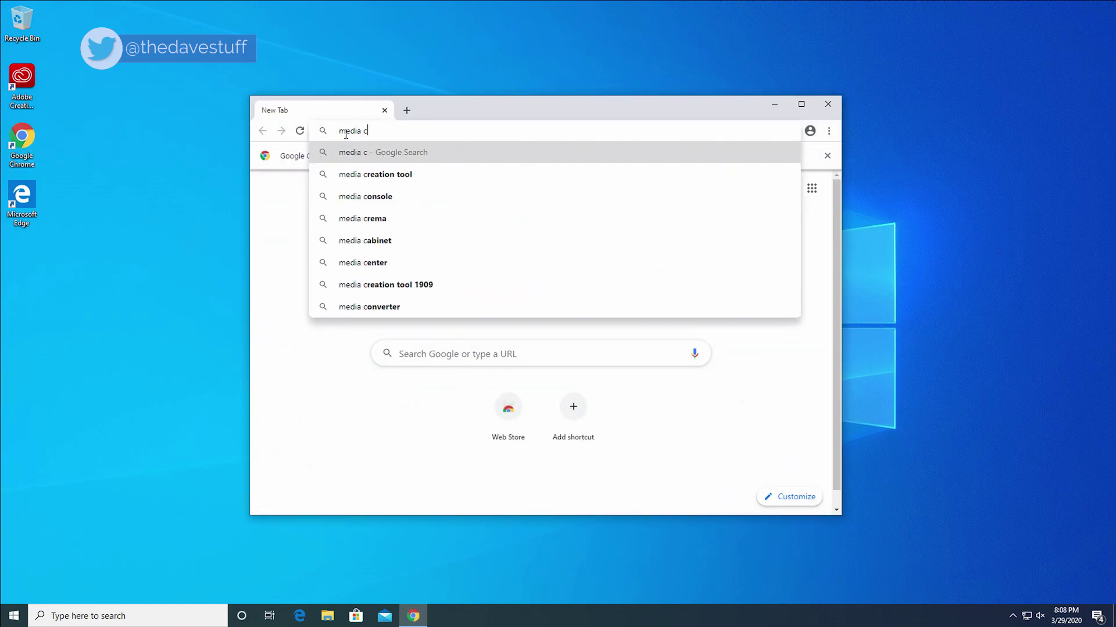
{"action": "key", "text": "Down"}
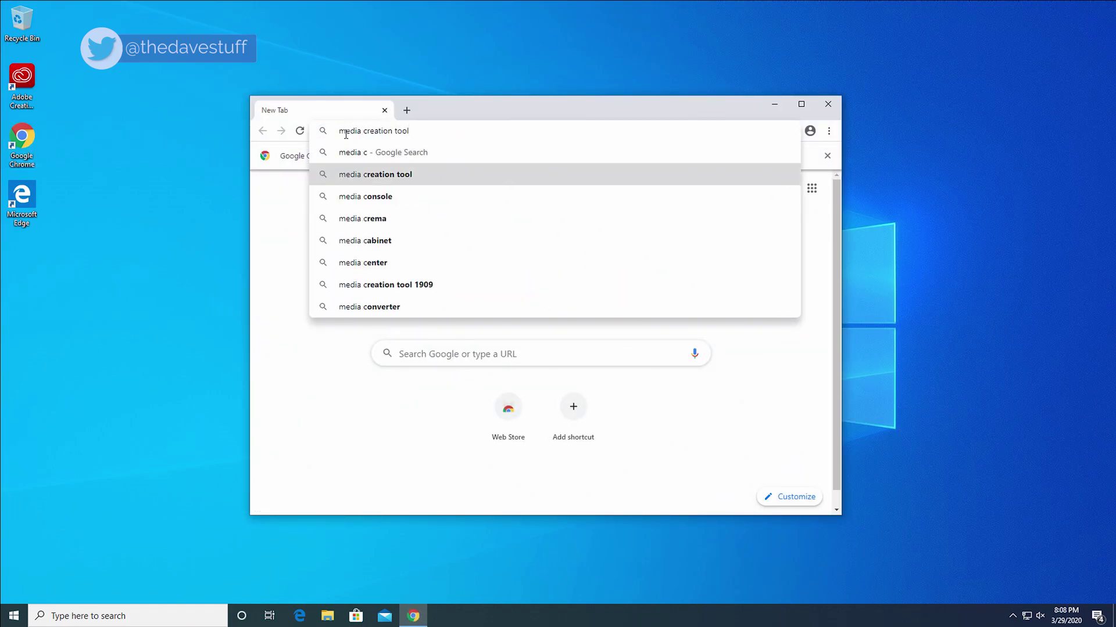
{"action": "key", "text": "Return"}
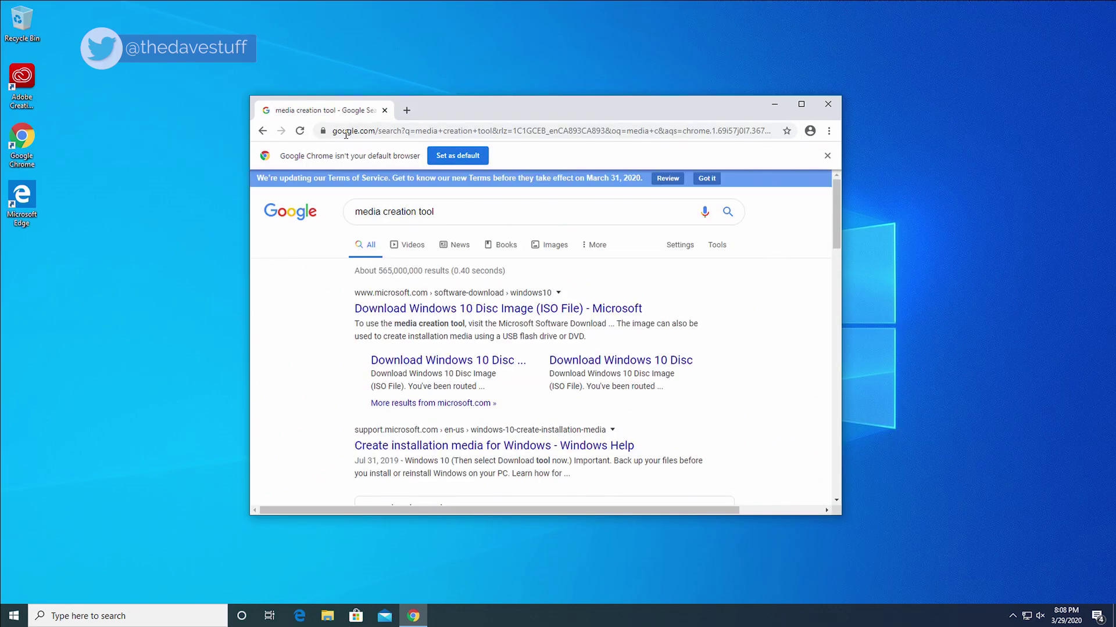
{"action": "left_click", "coordinate": [452, 314]}
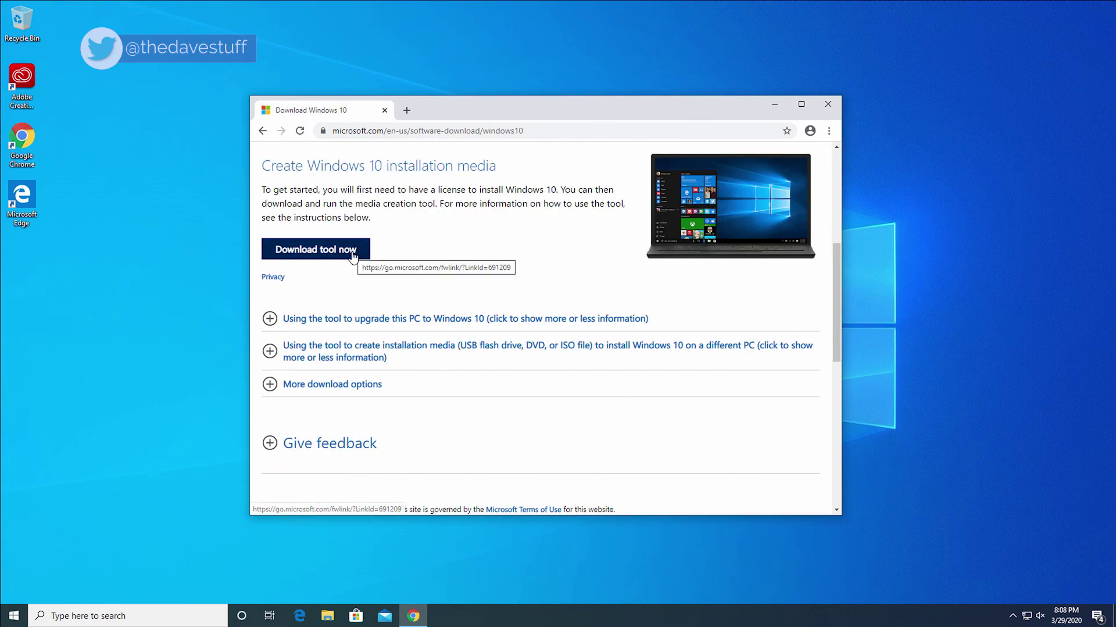
{"action": "left_click", "coordinate": [384, 110]}
{"action": "key", "text": "super+e"}
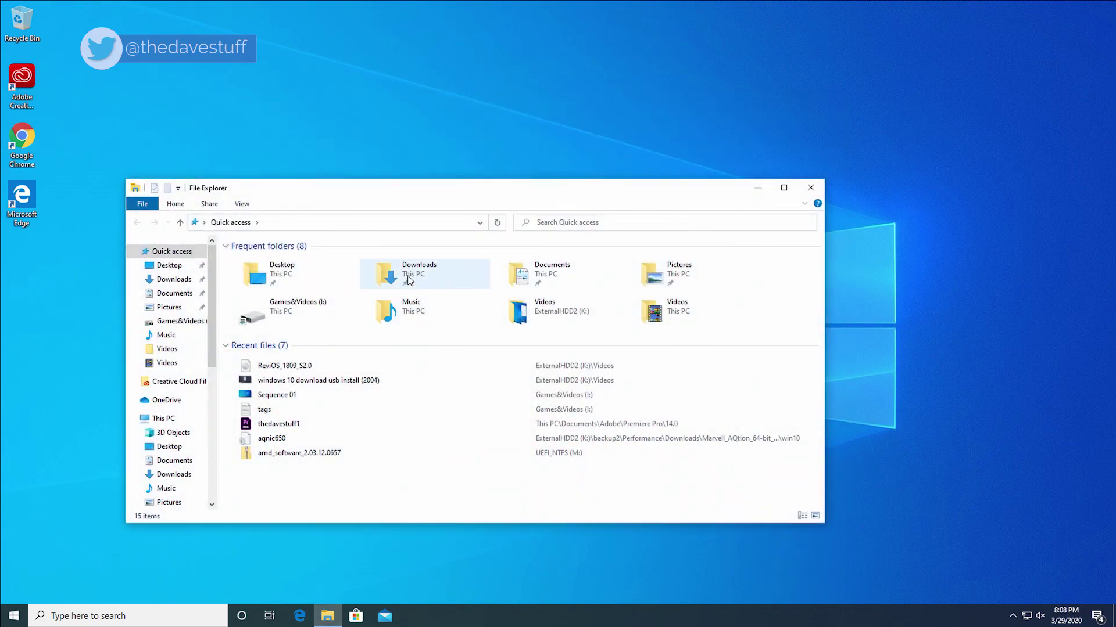
Run MediaCreationTool from Downloads, allow it to make changes, and accept its license terms
{"action": "double_click", "coordinate": [408, 280]}
{"action": "double_click", "coordinate": [349, 279]}
{"action": "left_click", "coordinate": [482, 386]}
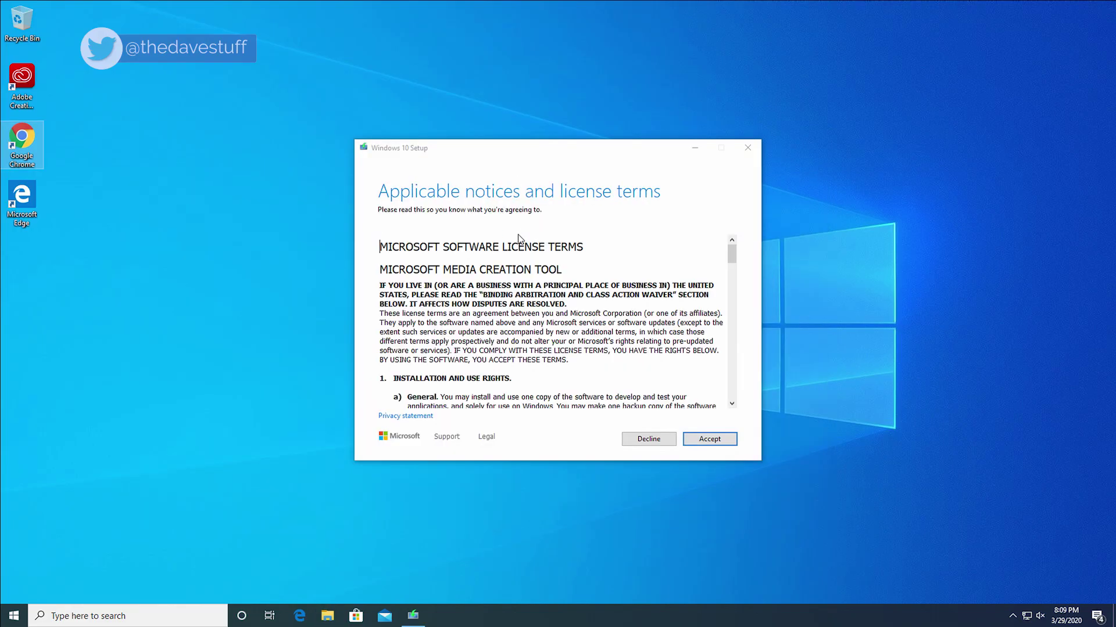
{"action": "left_click", "coordinate": [724, 443]}
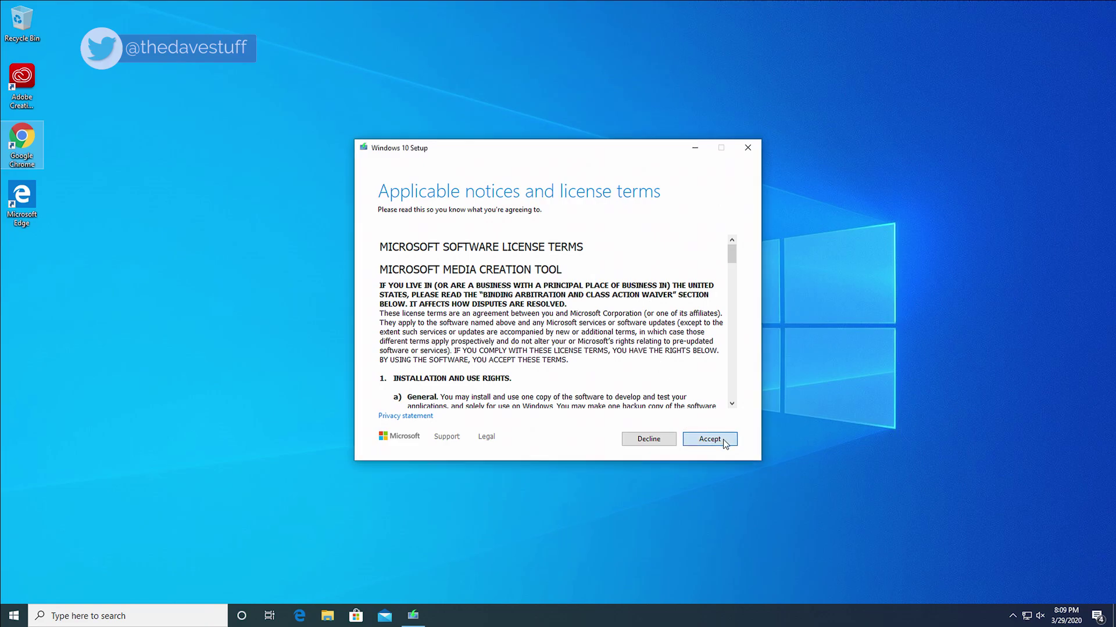
{"action": "left_click", "coordinate": [724, 443]}
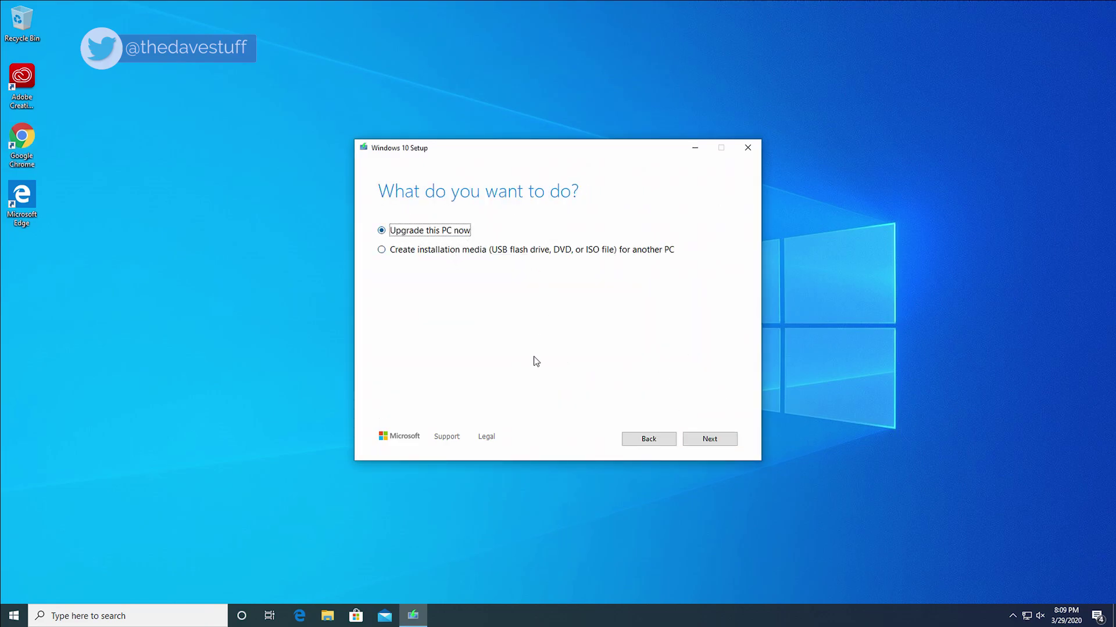
Choose Upgrade this PC now, accept the Windows 10 license, and start the installation
{"action": "left_click", "coordinate": [715, 439]}
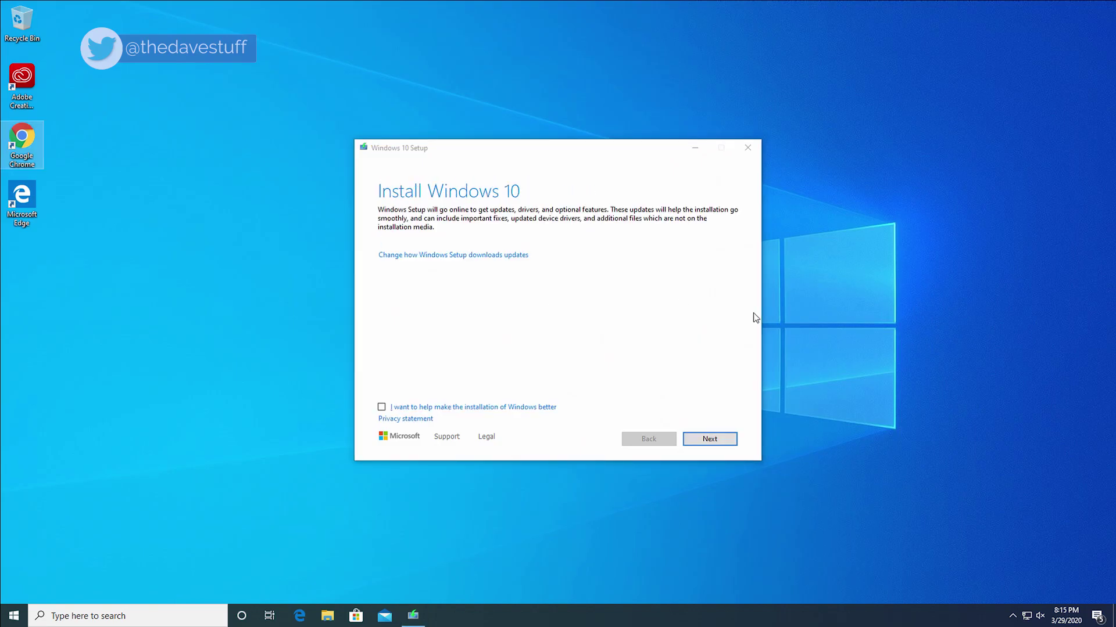
{"action": "left_click", "coordinate": [711, 438]}
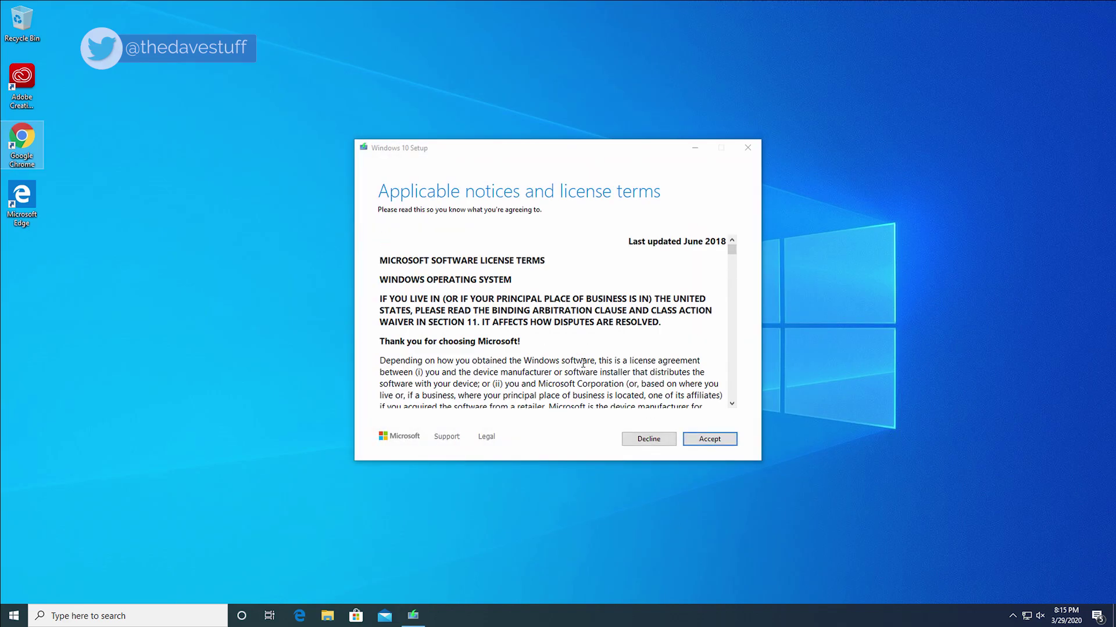
{"action": "left_click", "coordinate": [705, 439]}
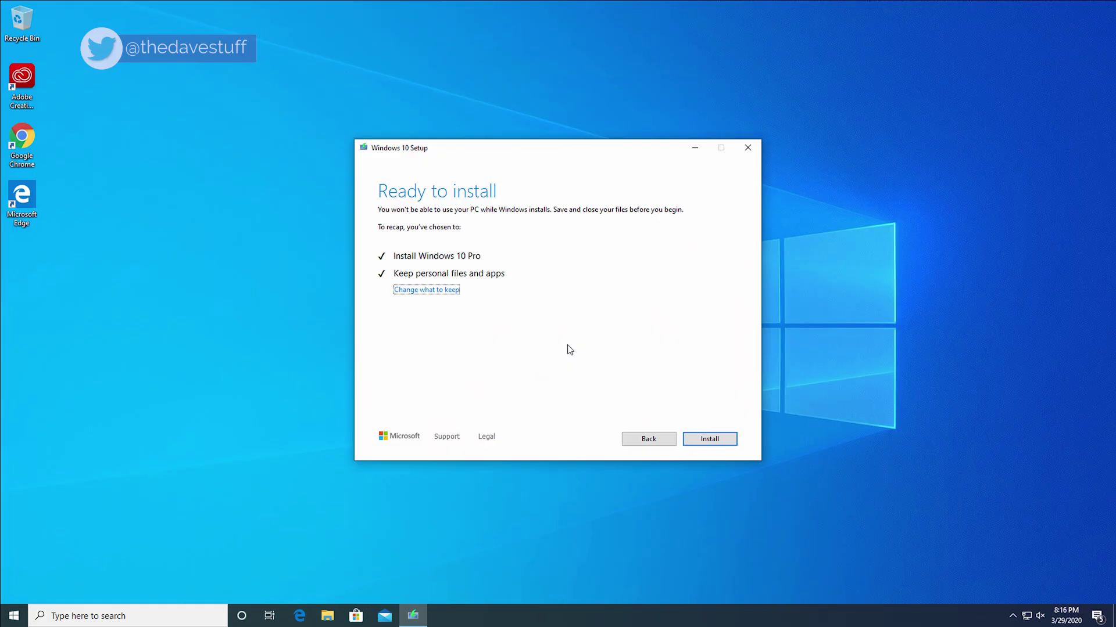
{"action": "left_click", "coordinate": [717, 439]}
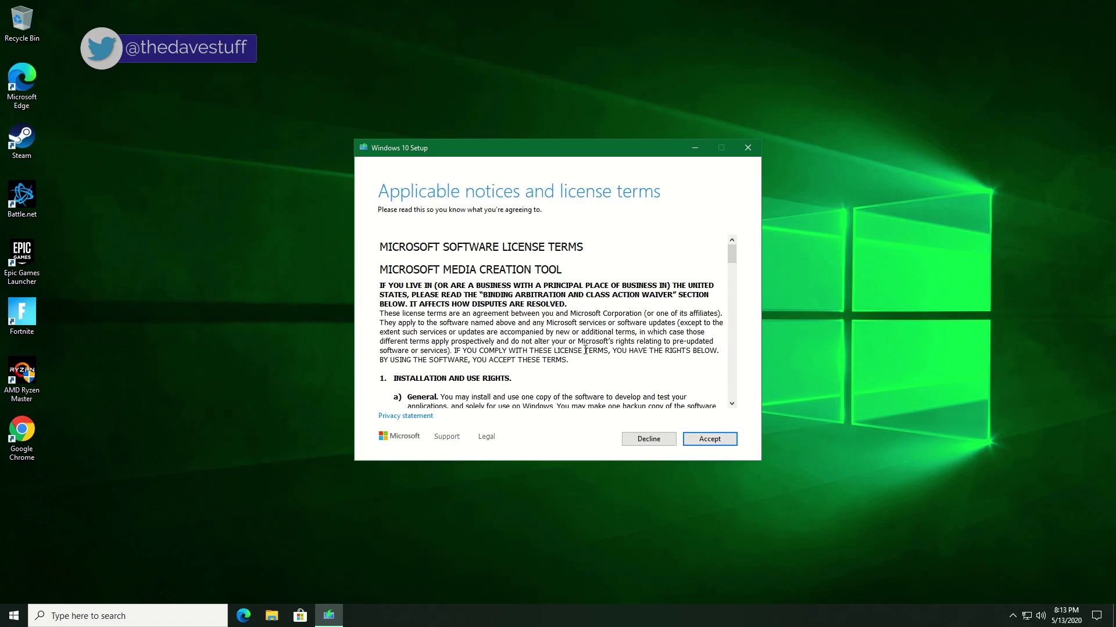
Accept the license terms and select 'Create installation media (USB flash drive, DVD, or ISO file)'
{"action": "left_click", "coordinate": [723, 443]}
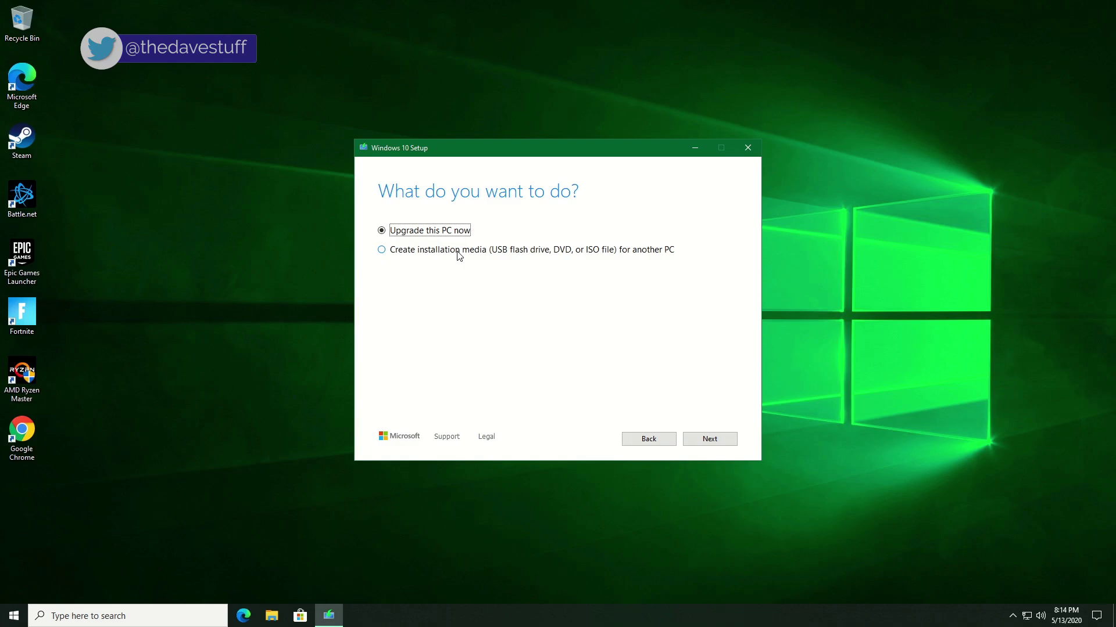
{"action": "left_click", "coordinate": [459, 251]}
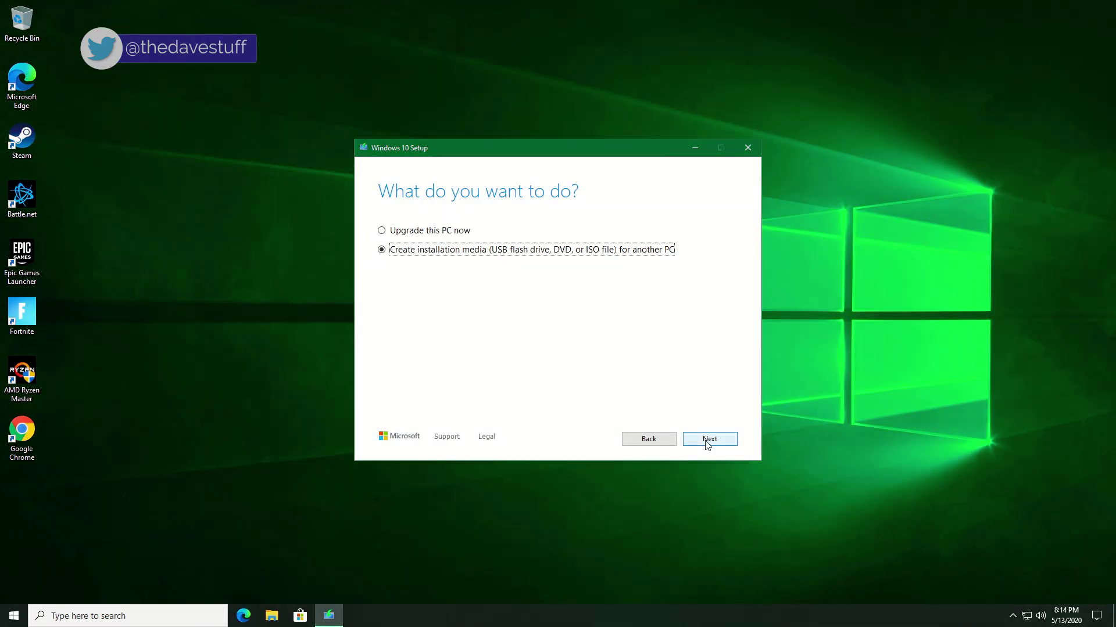
Keep English, Windows 10, 64-bit, pick ISO file output saved as Windows.iso in Documents, and finish
{"action": "left_click", "coordinate": [707, 441]}
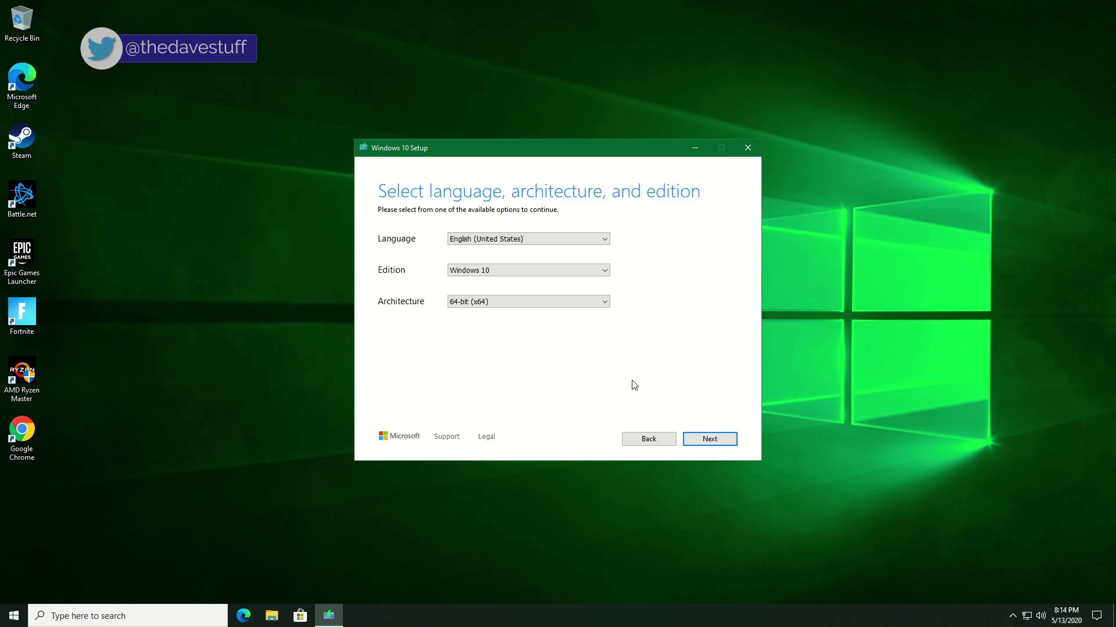
{"action": "left_click", "coordinate": [719, 443]}
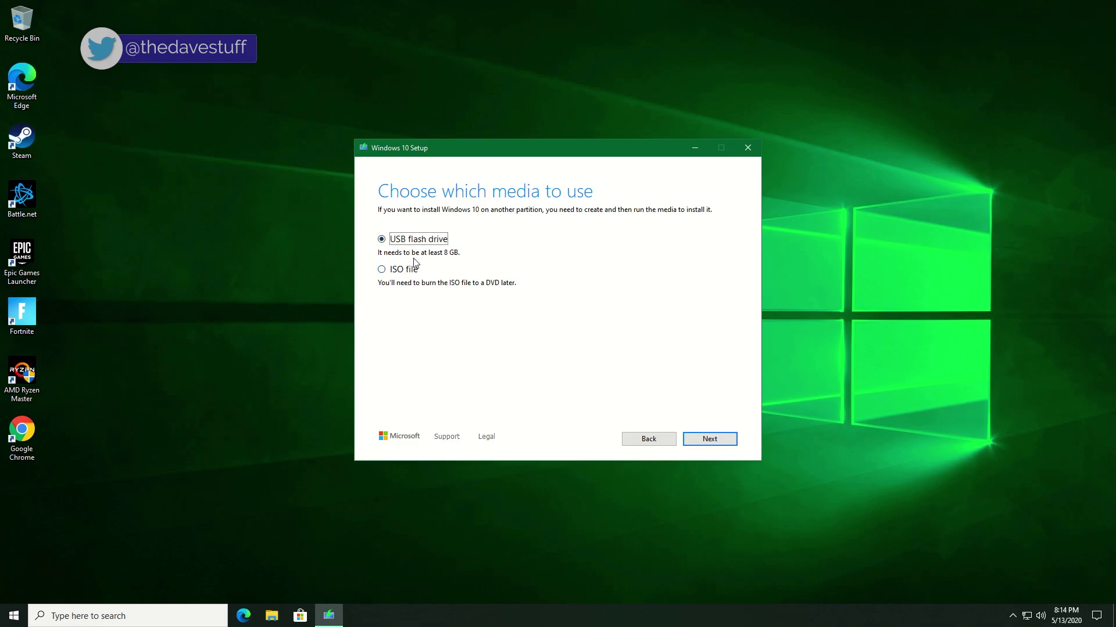
{"action": "left_click", "coordinate": [395, 273]}
{"action": "left_click", "coordinate": [709, 438]}
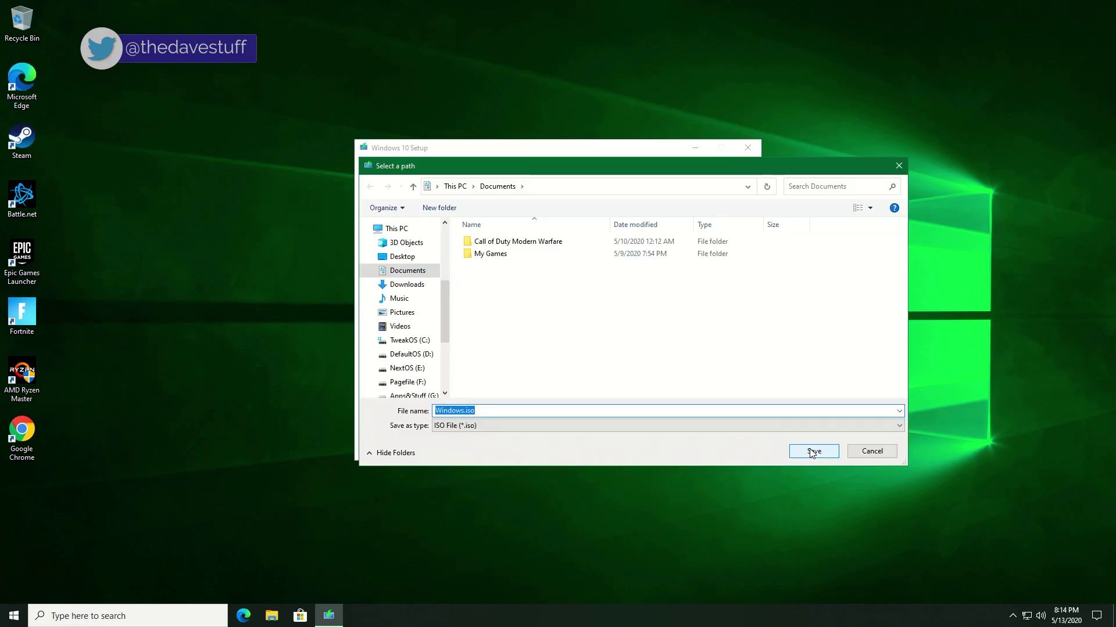
{"action": "left_click", "coordinate": [813, 452]}
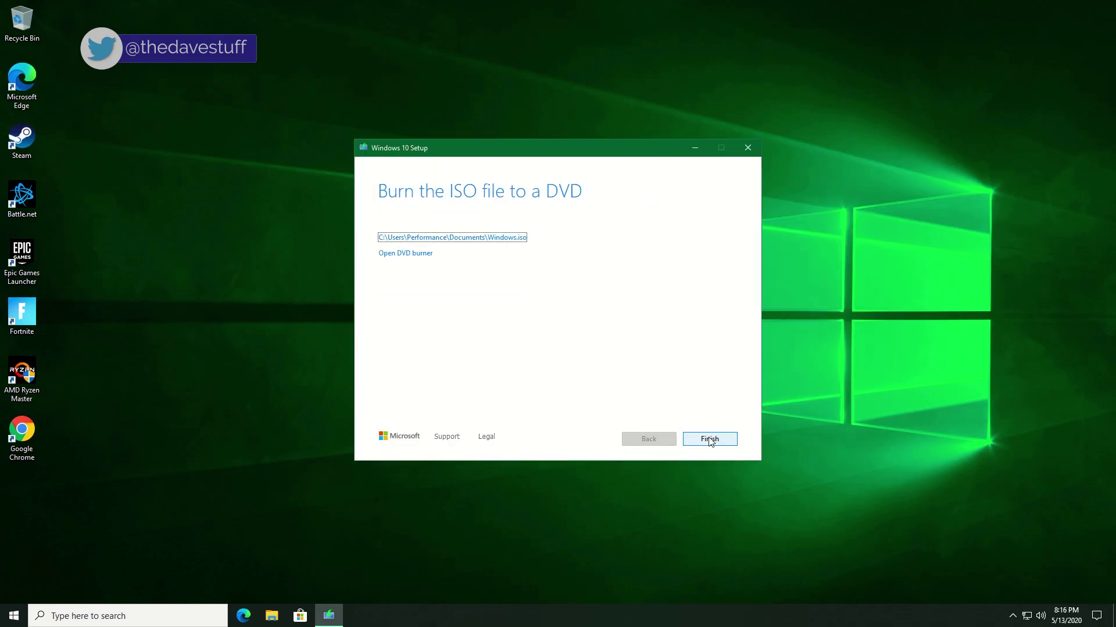
{"action": "left_click", "coordinate": [710, 439]}
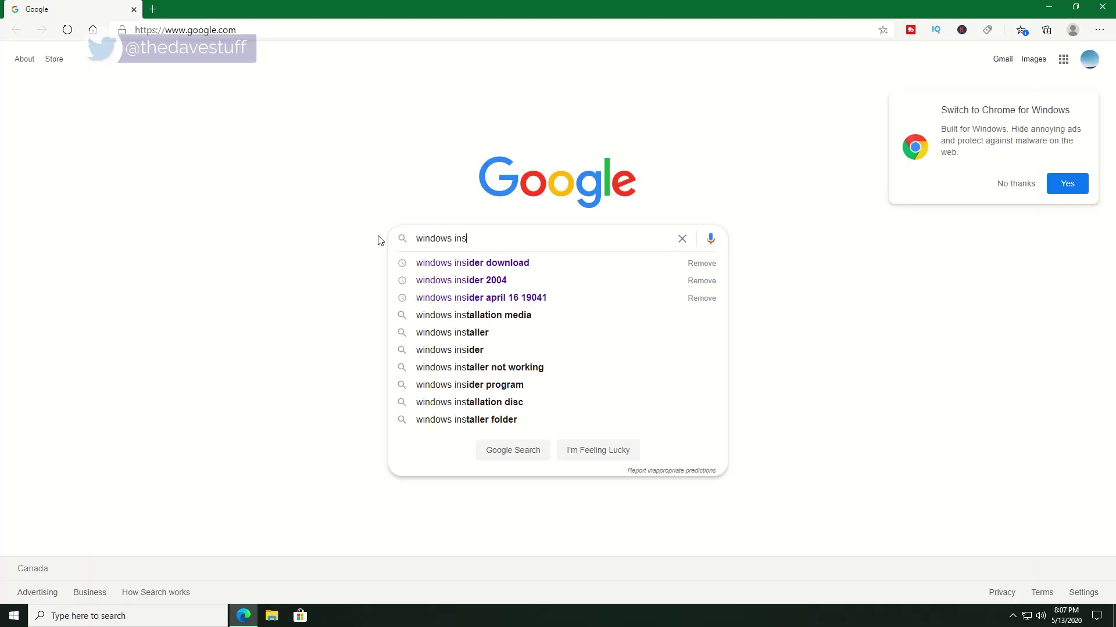
Search for the Windows Insider download and open the Windows 10 Insider Preview download page
{"action": "key", "text": "Return"}
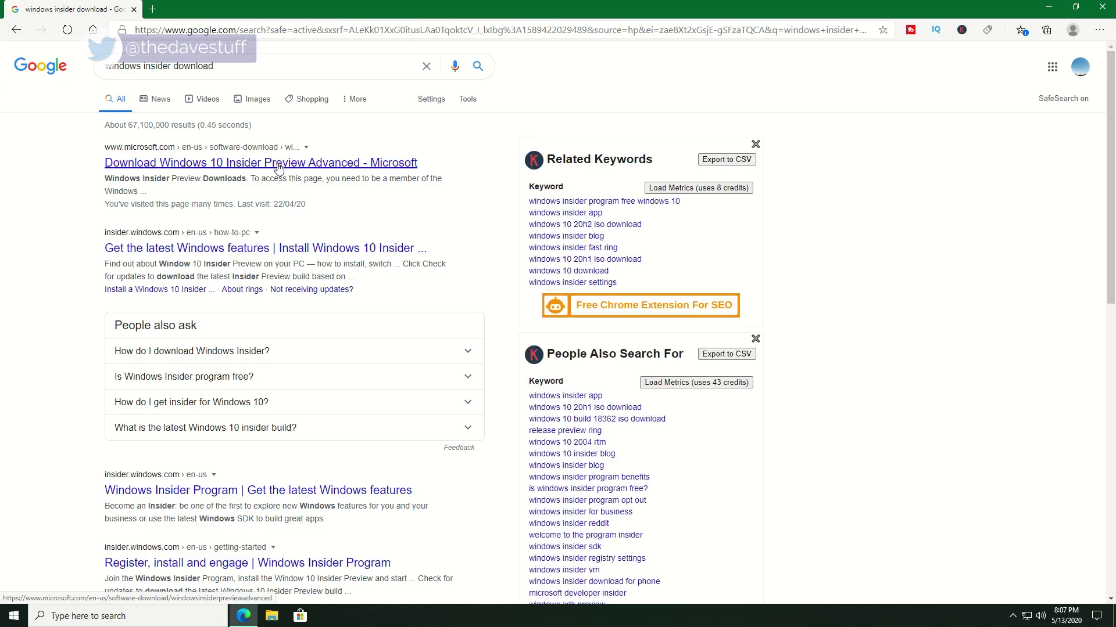
{"action": "left_click", "coordinate": [279, 168]}
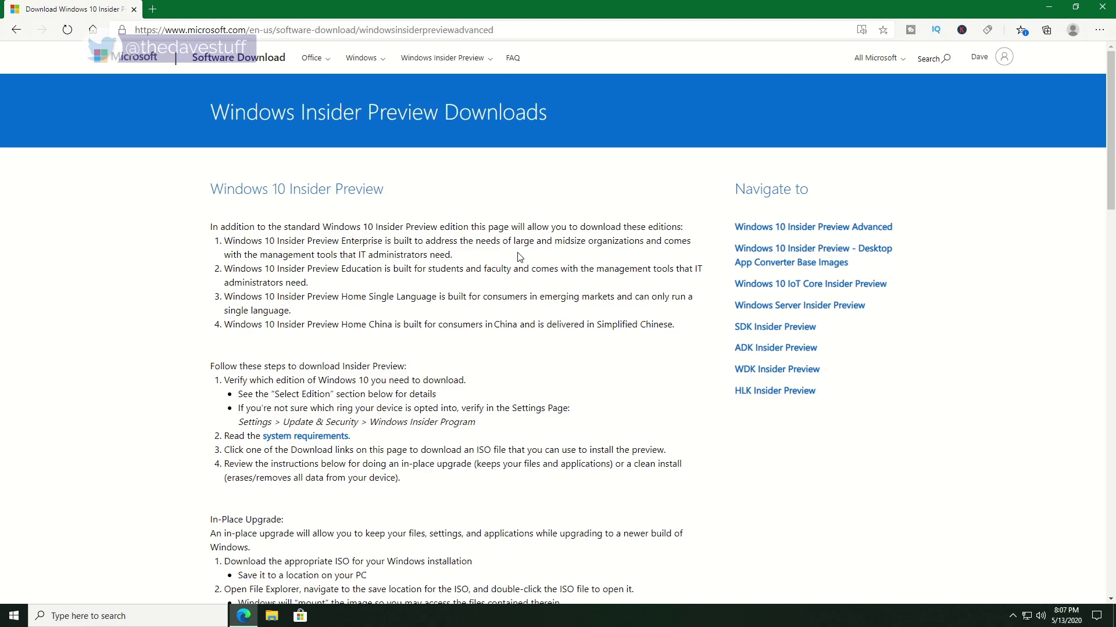
{"action": "scroll", "coordinate": [519, 256], "scroll_direction": "down", "scroll_amount": 15}
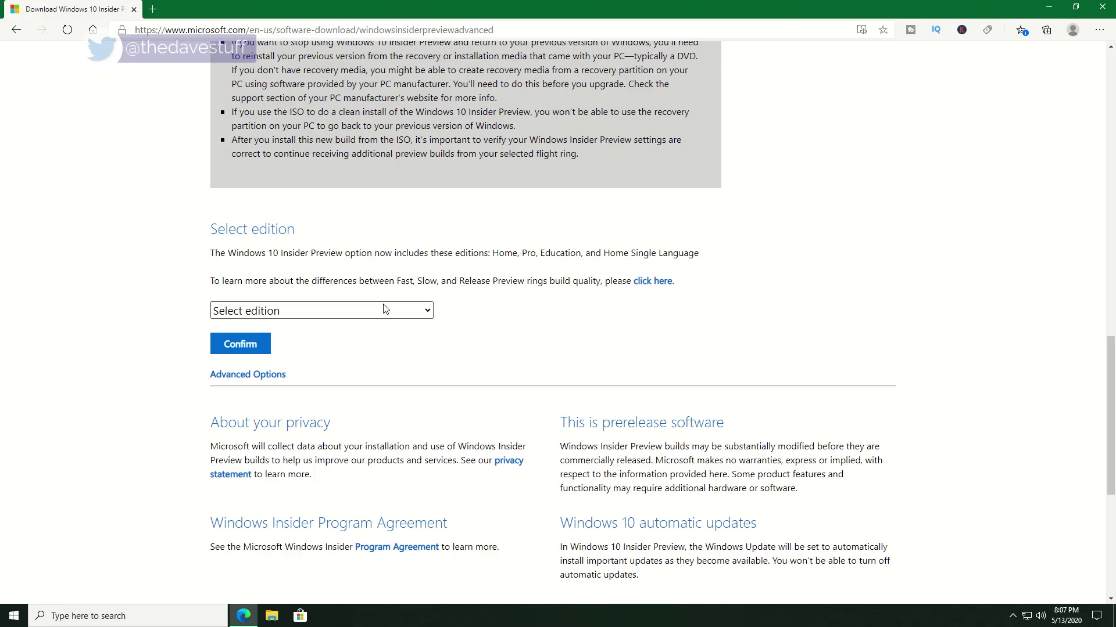
Select Insider Preview (Slow) Build 19041, pick the language, and save the 64-bit ISO to Downloads
{"action": "left_click", "coordinate": [384, 309]}
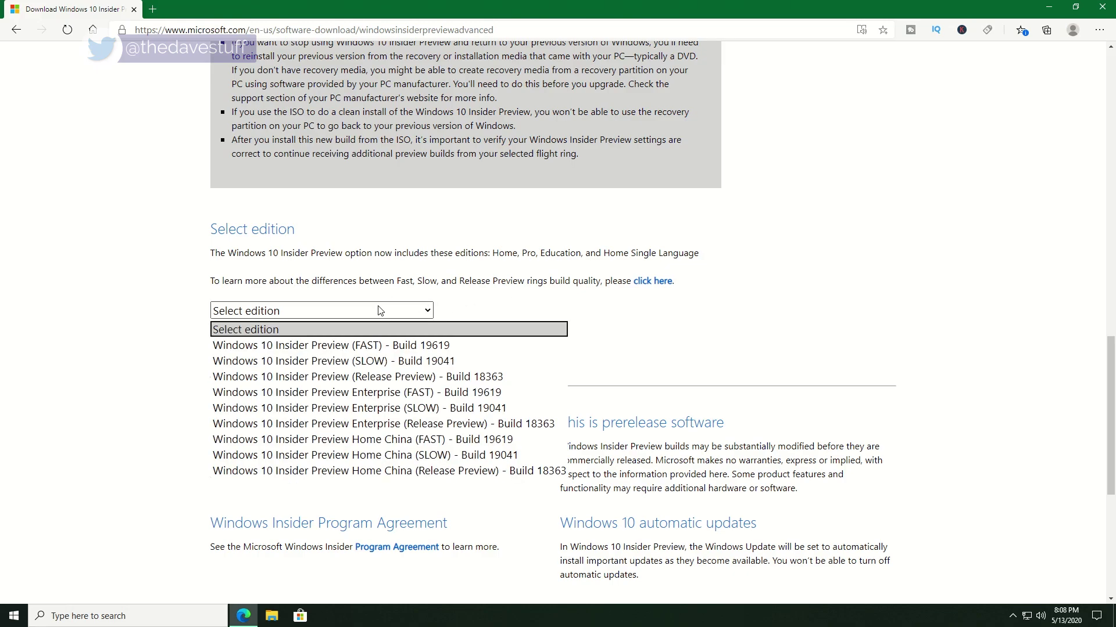
{"action": "left_click", "coordinate": [404, 360]}
{"action": "left_click", "coordinate": [241, 343]}
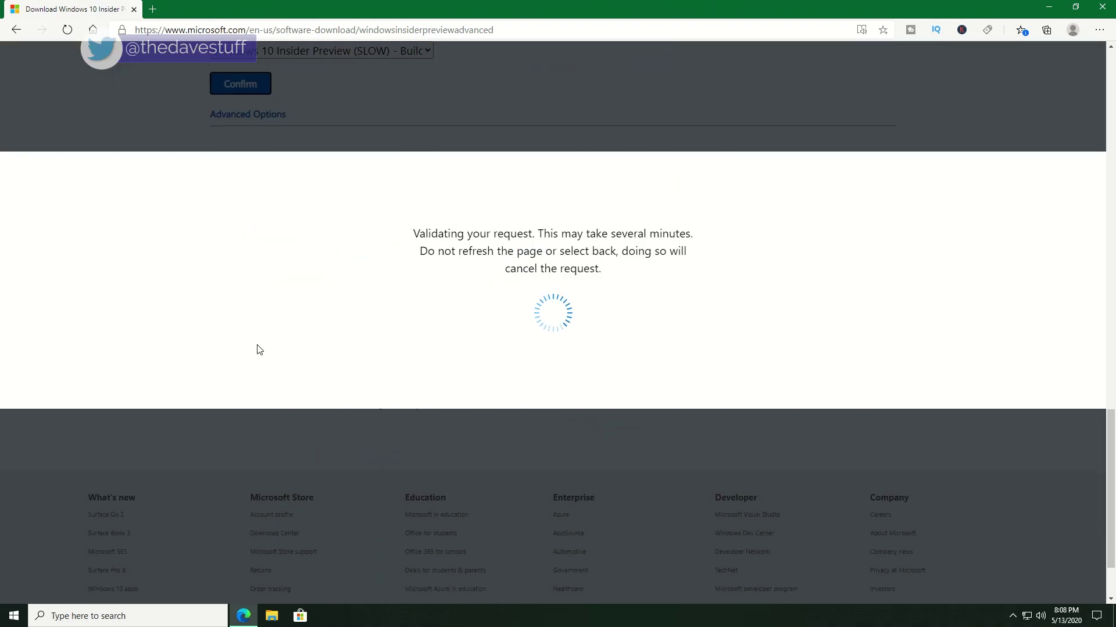
{"action": "left_click", "coordinate": [307, 176]}
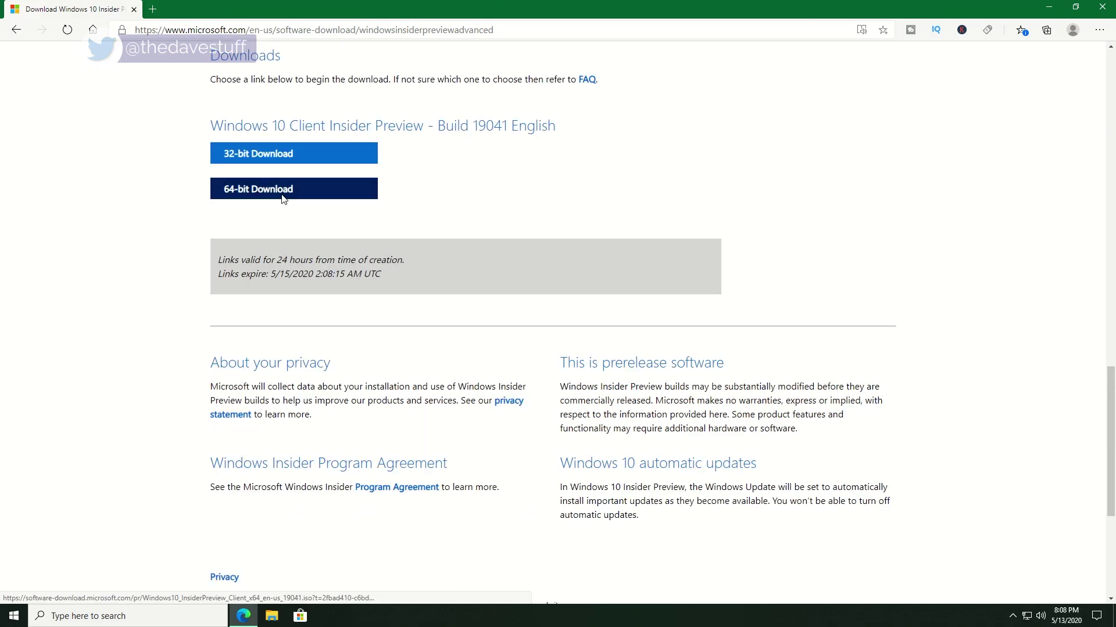
{"action": "left_click", "coordinate": [285, 192]}
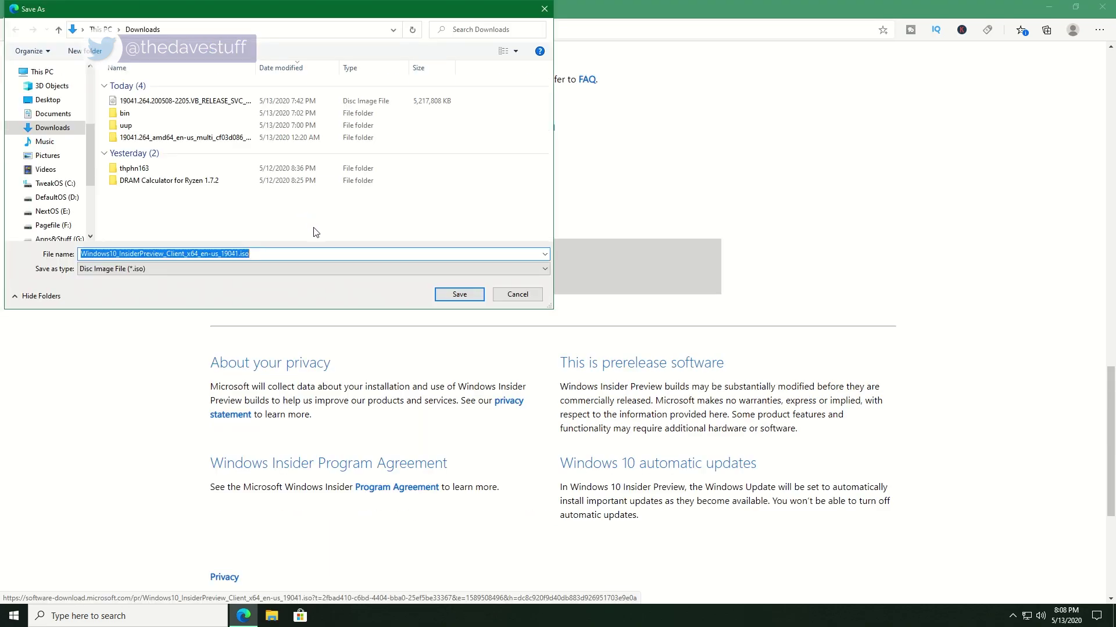
{"action": "left_click", "coordinate": [456, 295]}
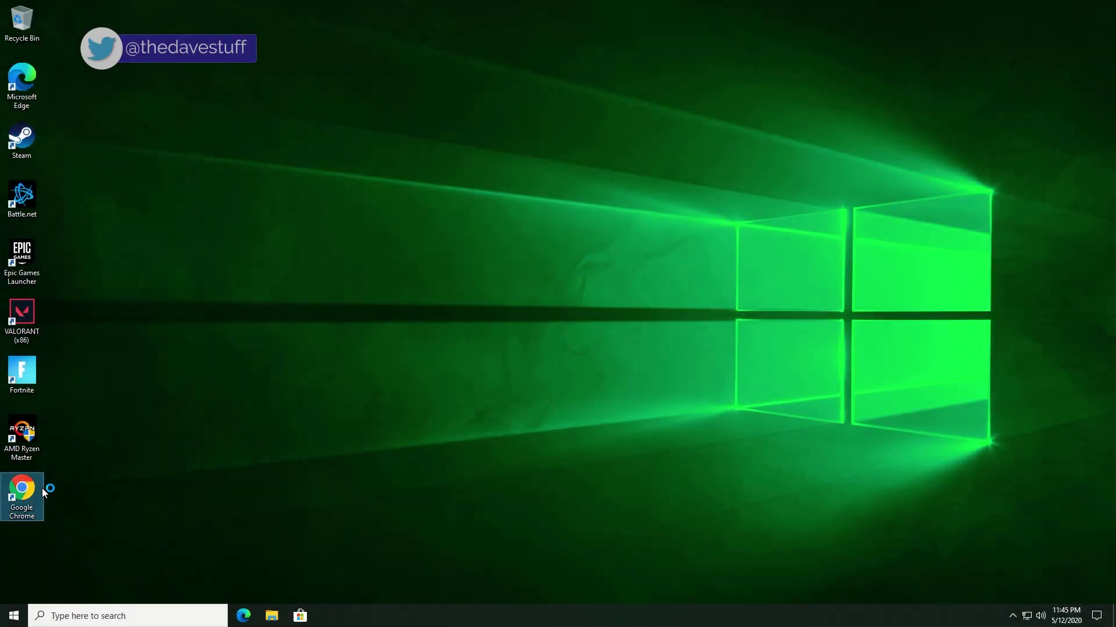
Launch Chrome, search 'uupdump', and open the UUP dump website listing 19041 builds
{"action": "double_click", "coordinate": [42, 488]}
{"action": "type", "text": "uu"}
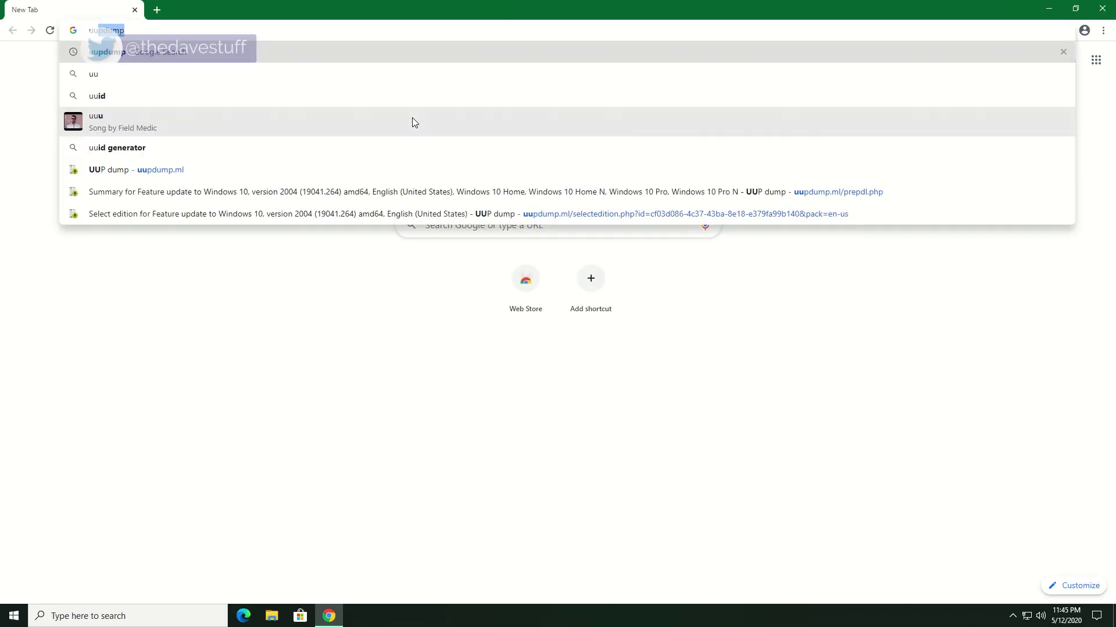
{"action": "left_click", "coordinate": [413, 122]}
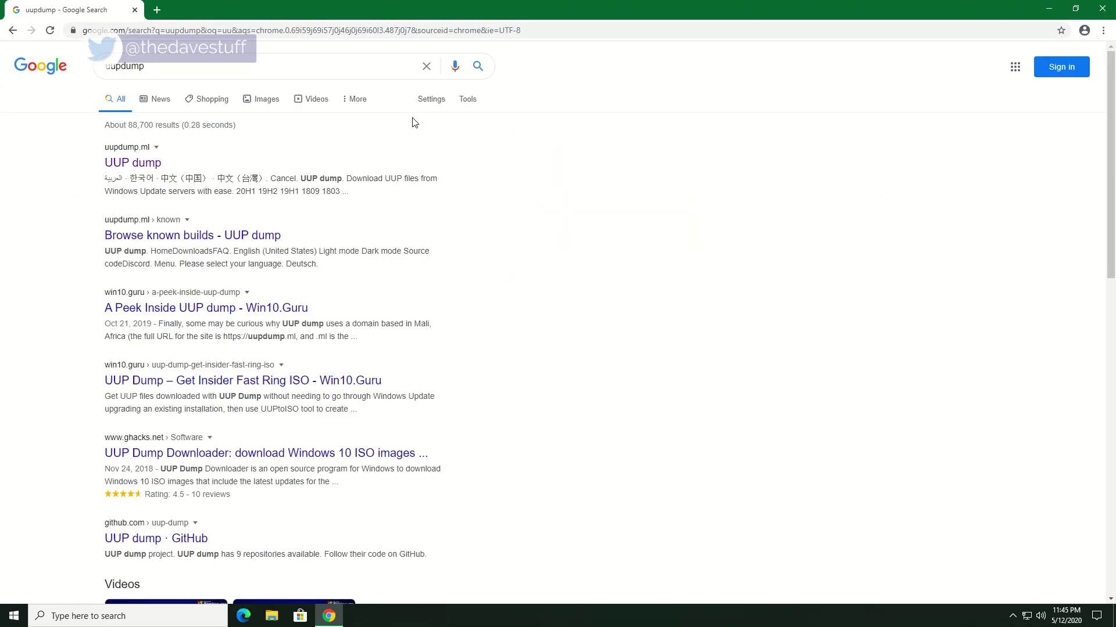
{"action": "left_click", "coordinate": [142, 165]}
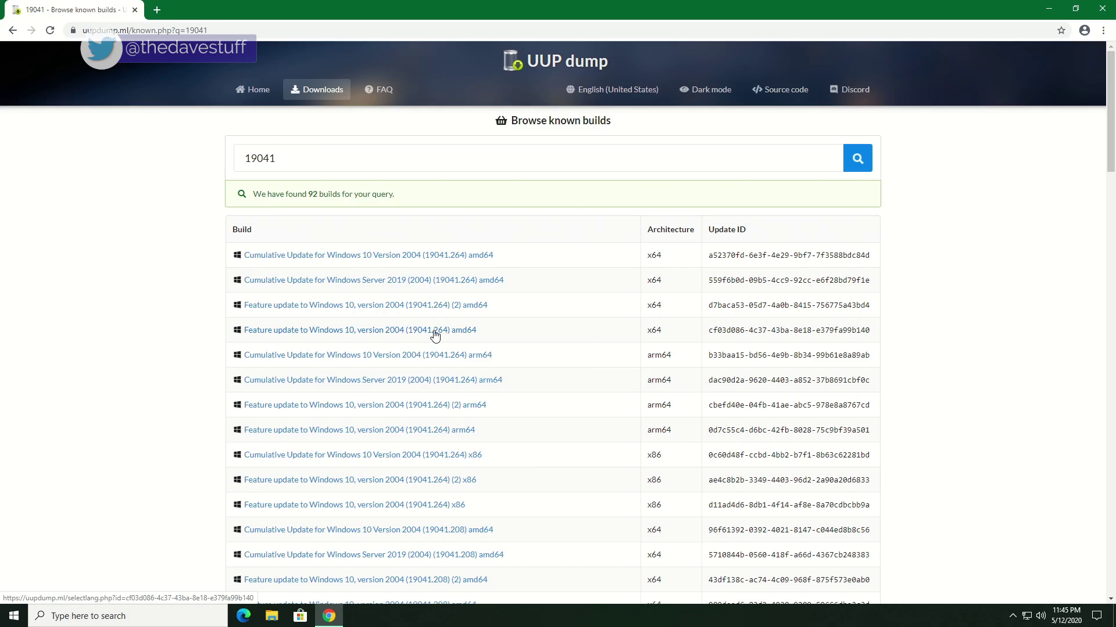
Open the 19041.264 amd64 feature update, keep English (United States), and continue with Home, Home N, Pro, Pro N
{"action": "left_click", "coordinate": [435, 335]}
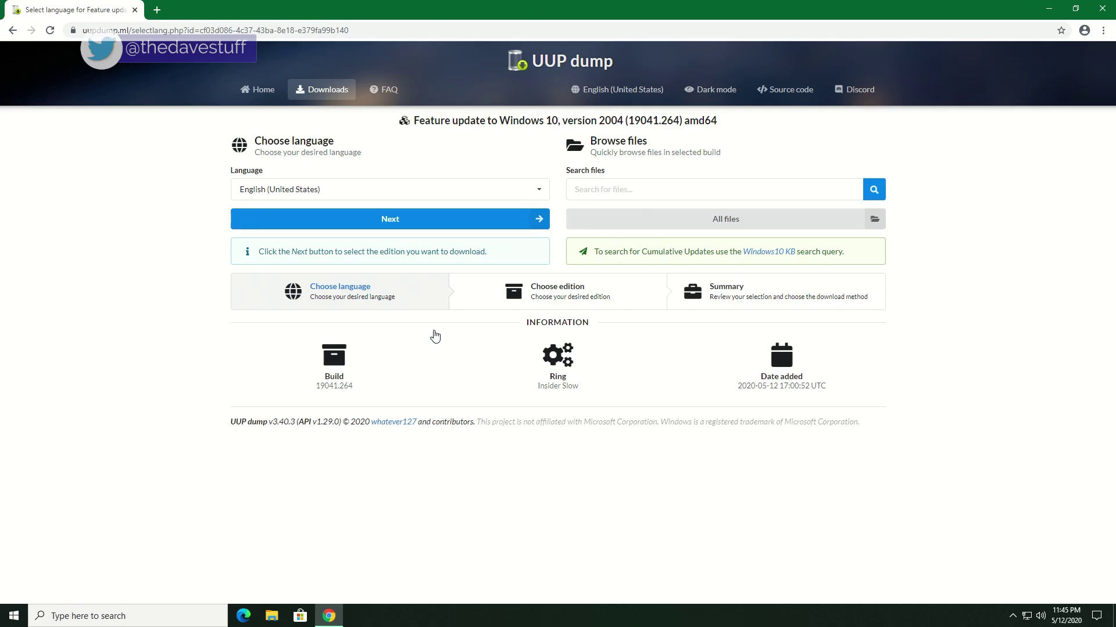
{"action": "left_click", "coordinate": [389, 219]}
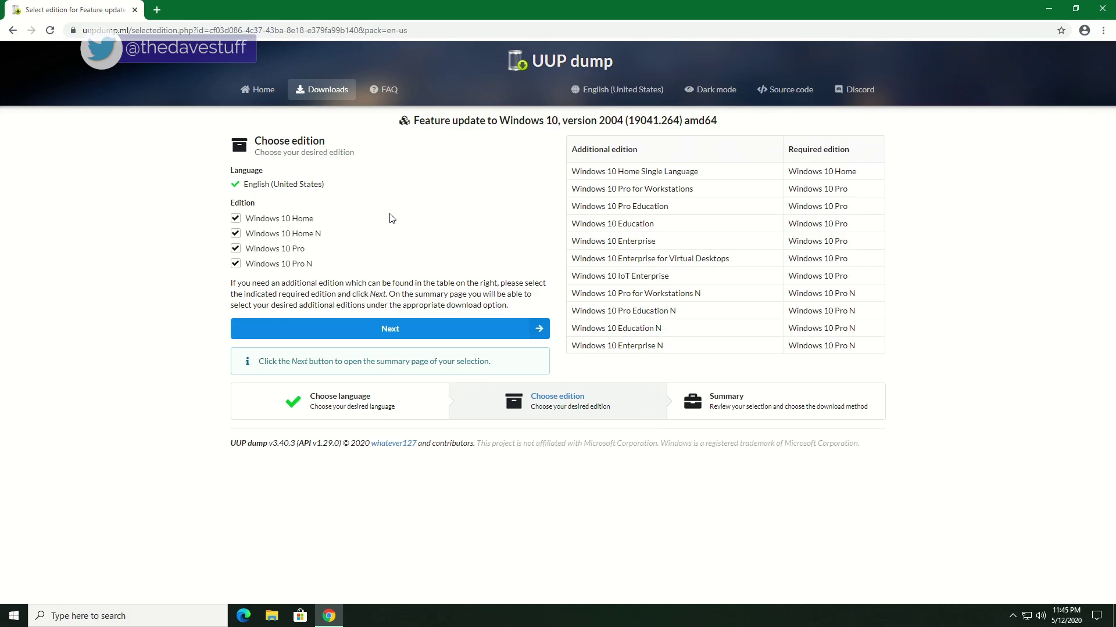
{"action": "left_click", "coordinate": [400, 339]}
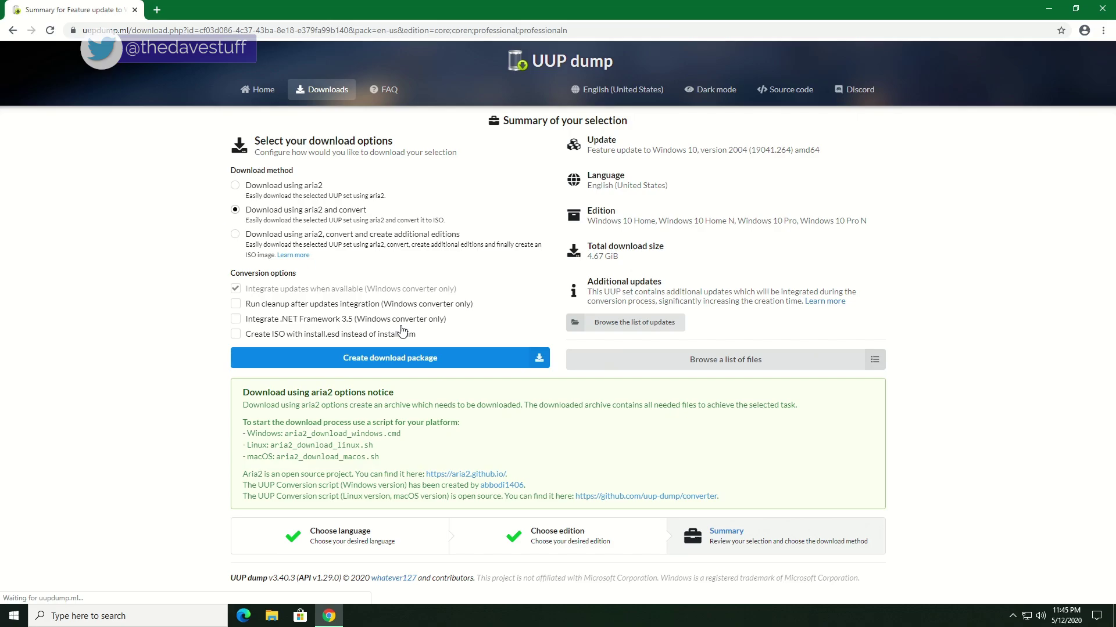
Enable update cleanup and .NET Framework 3.5, create the 19041.264 amd64 package, and keep the flagged zip
{"action": "left_click", "coordinate": [280, 305]}
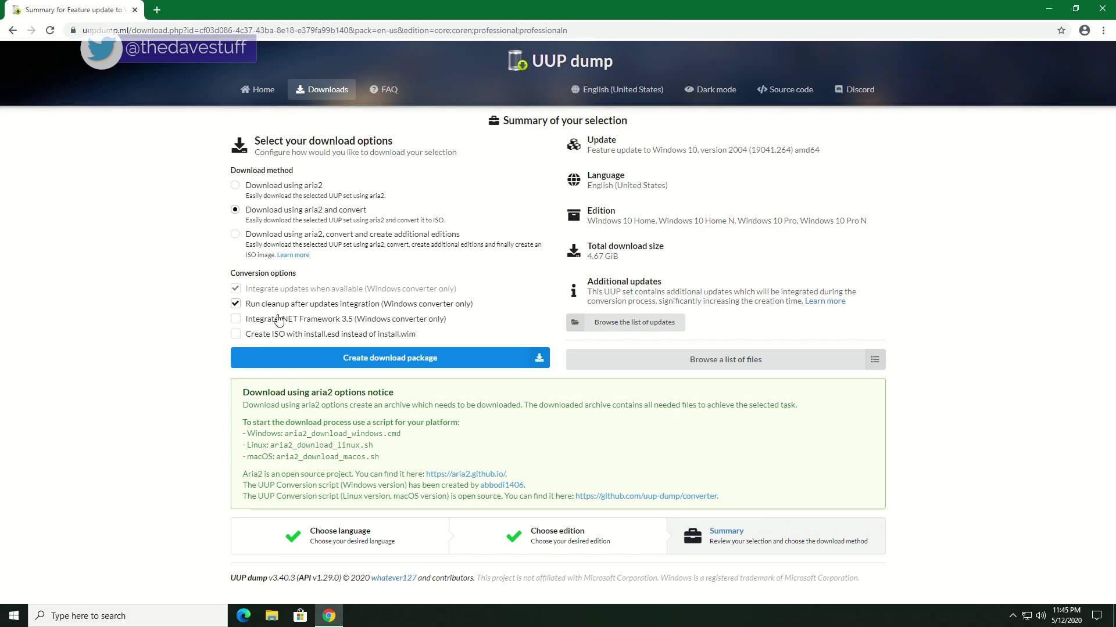
{"action": "left_click", "coordinate": [279, 320]}
{"action": "left_click", "coordinate": [390, 360]}
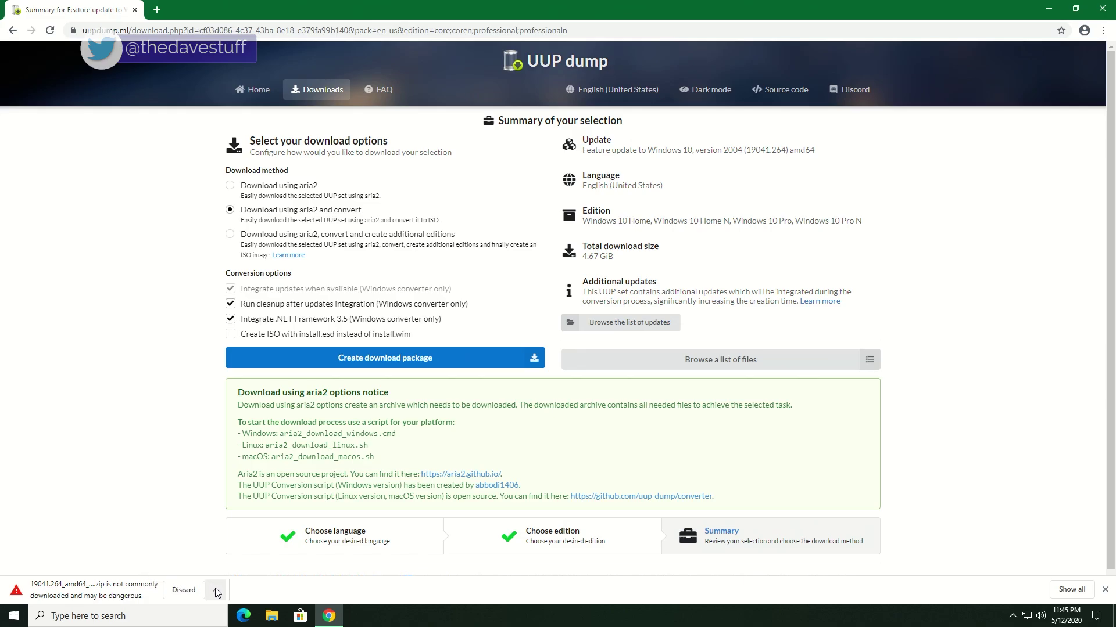
{"action": "left_click", "coordinate": [215, 590]}
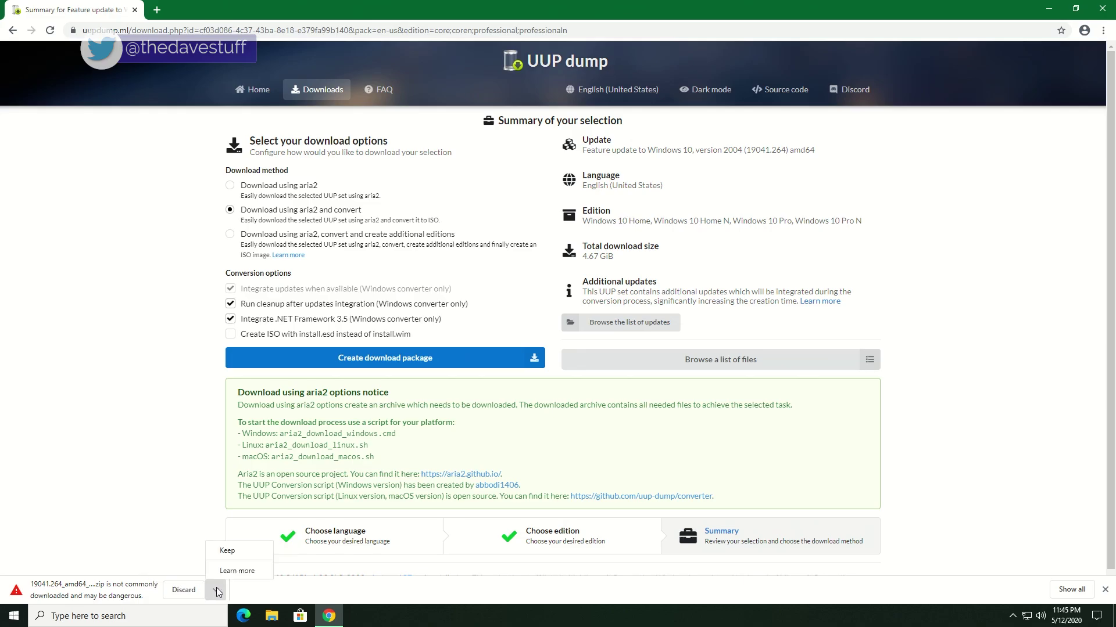
{"action": "left_click", "coordinate": [231, 553]}
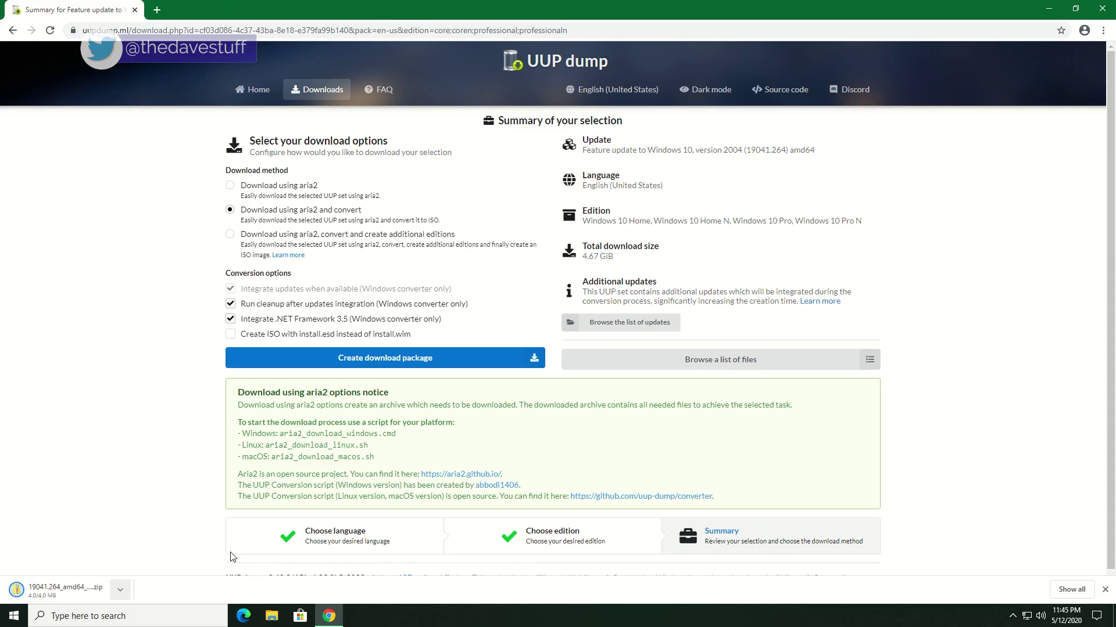
Extract the downloaded conversion zip into its suggested _convert folder in Downloads
{"action": "left_click", "coordinate": [56, 587]}
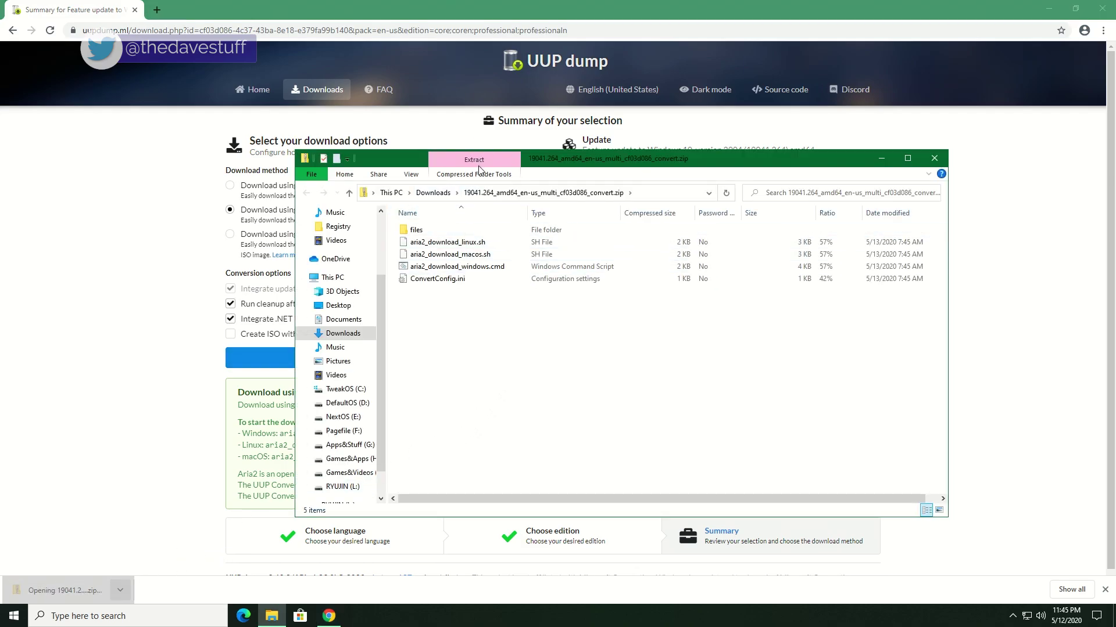
{"action": "left_click", "coordinate": [476, 174]}
{"action": "left_click", "coordinate": [760, 203]}
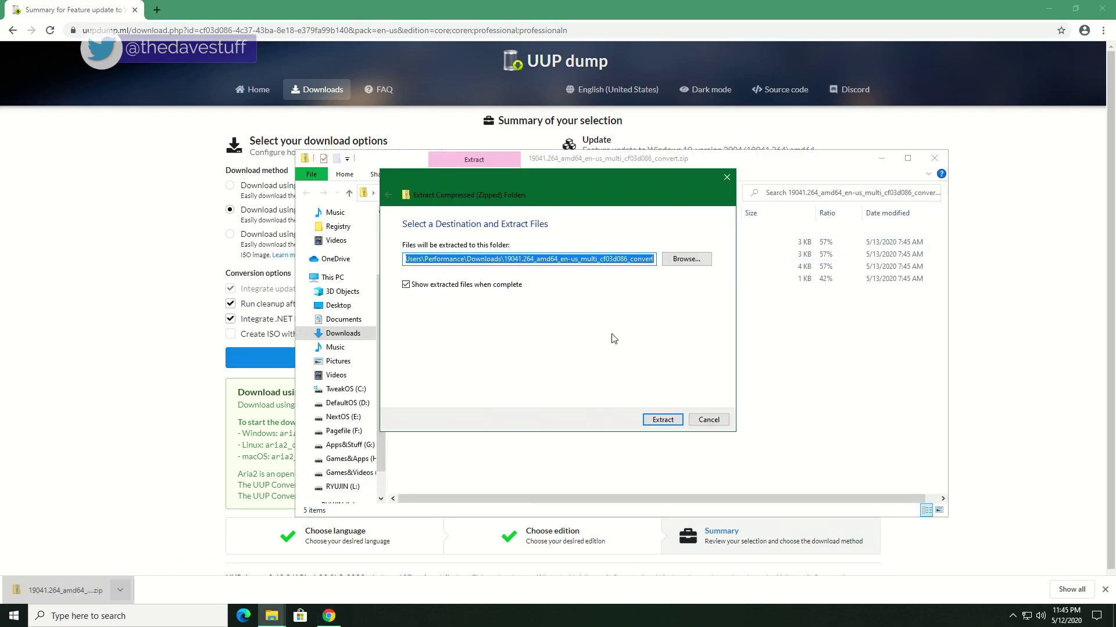
{"action": "left_click", "coordinate": [661, 419]}
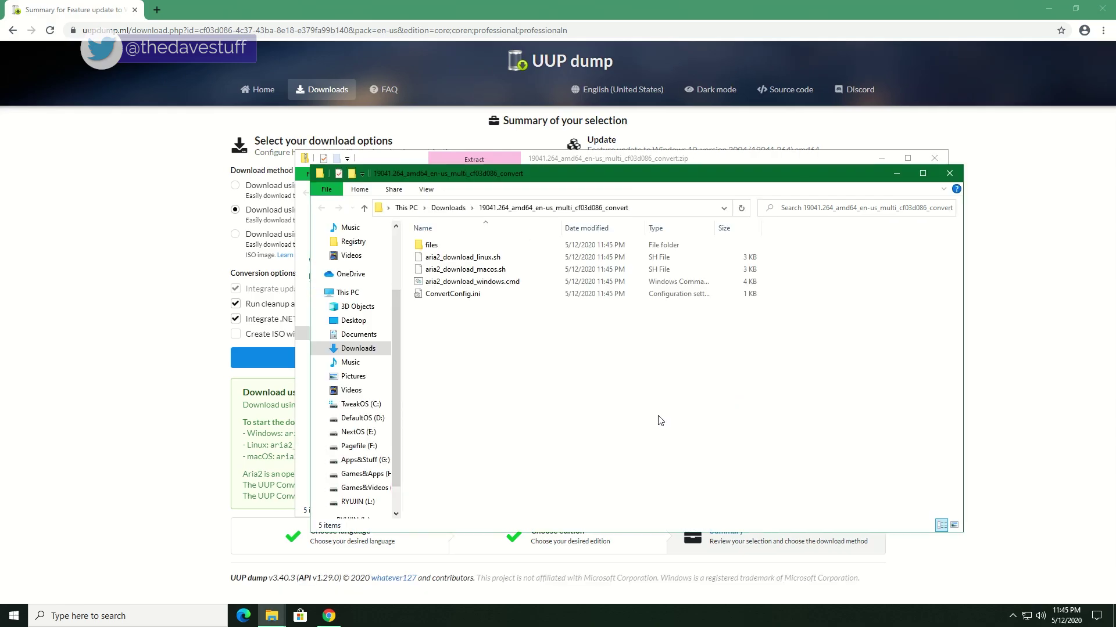
Run aria2_download_windows.cmd, overriding the SmartScreen warning with Run anyway
{"action": "double_click", "coordinate": [449, 283]}
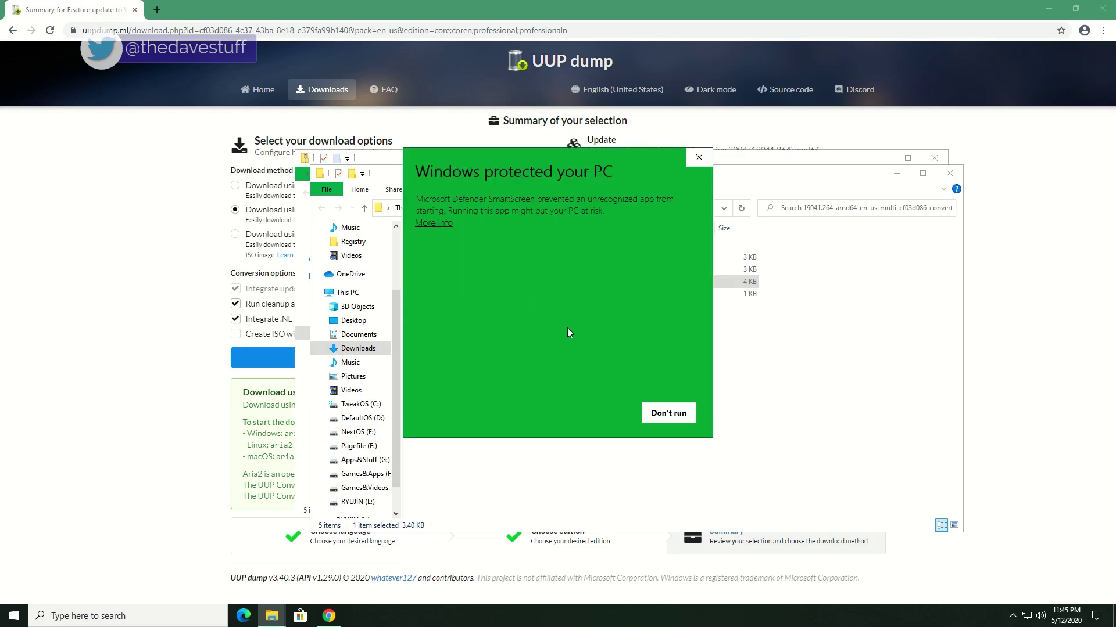
{"action": "left_click", "coordinate": [434, 224]}
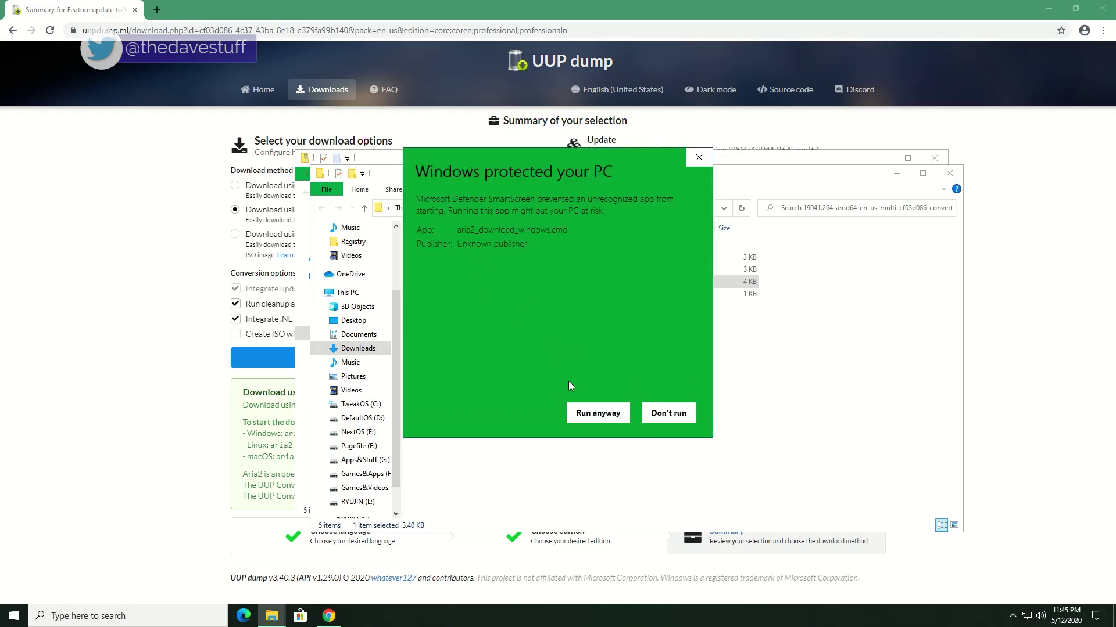
{"action": "left_click", "coordinate": [599, 418]}
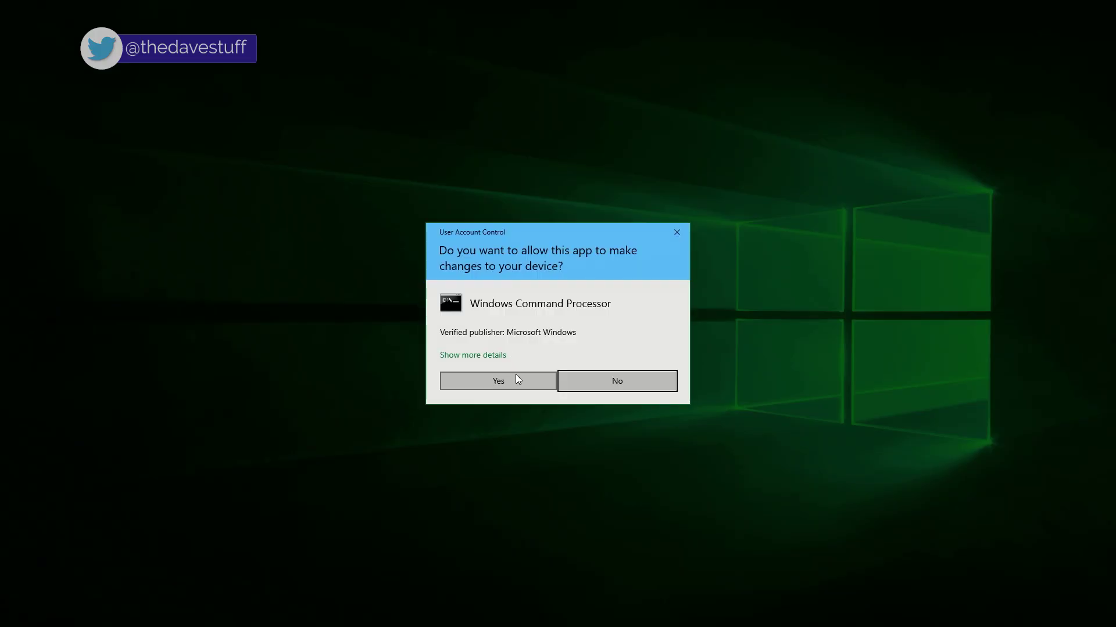
Approve Windows Command Processor at the UAC prompt so the script builds the ISO
{"action": "left_click", "coordinate": [531, 388]}
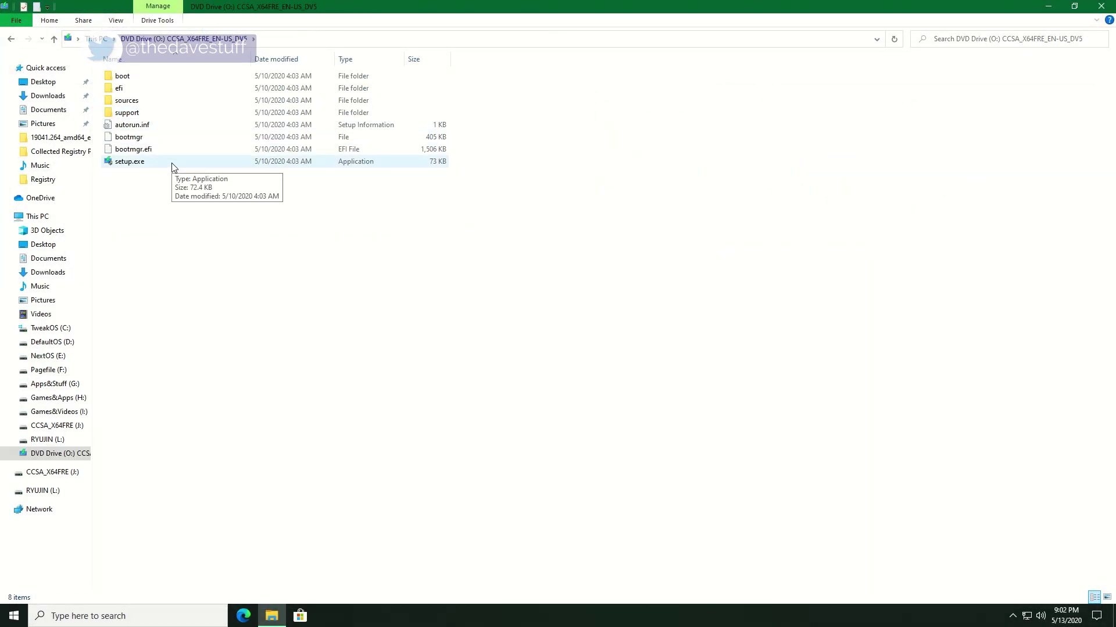
Run setup.exe from DVD Drive (O:), accept the license, and install Windows 10 Enterprise
{"action": "double_click", "coordinate": [172, 165]}
{"action": "left_click", "coordinate": [462, 381]}
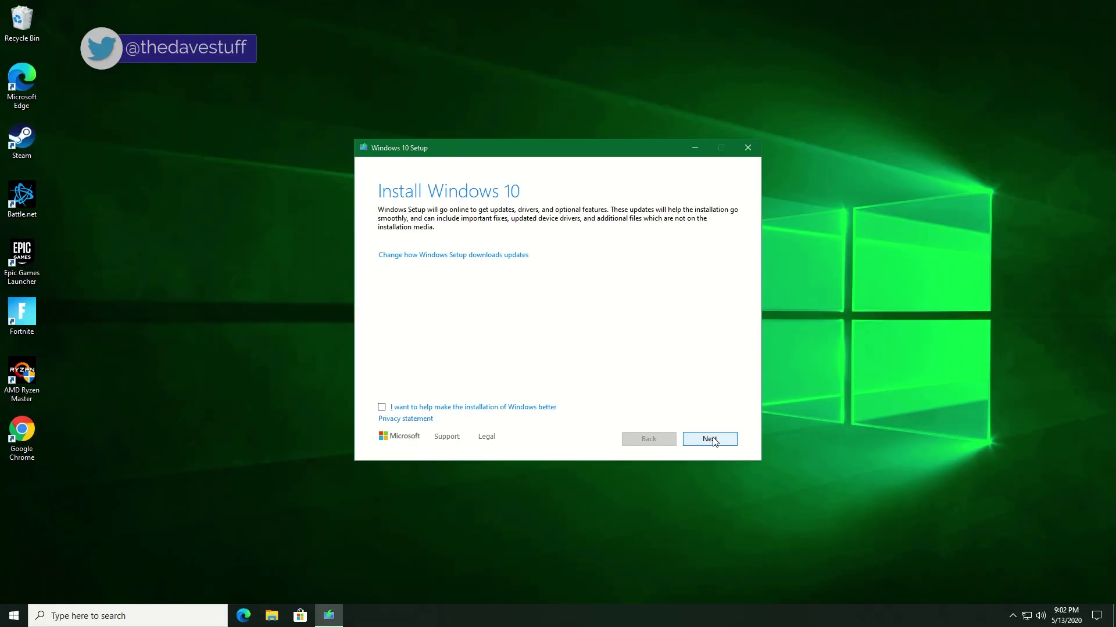
{"action": "left_click", "coordinate": [710, 440]}
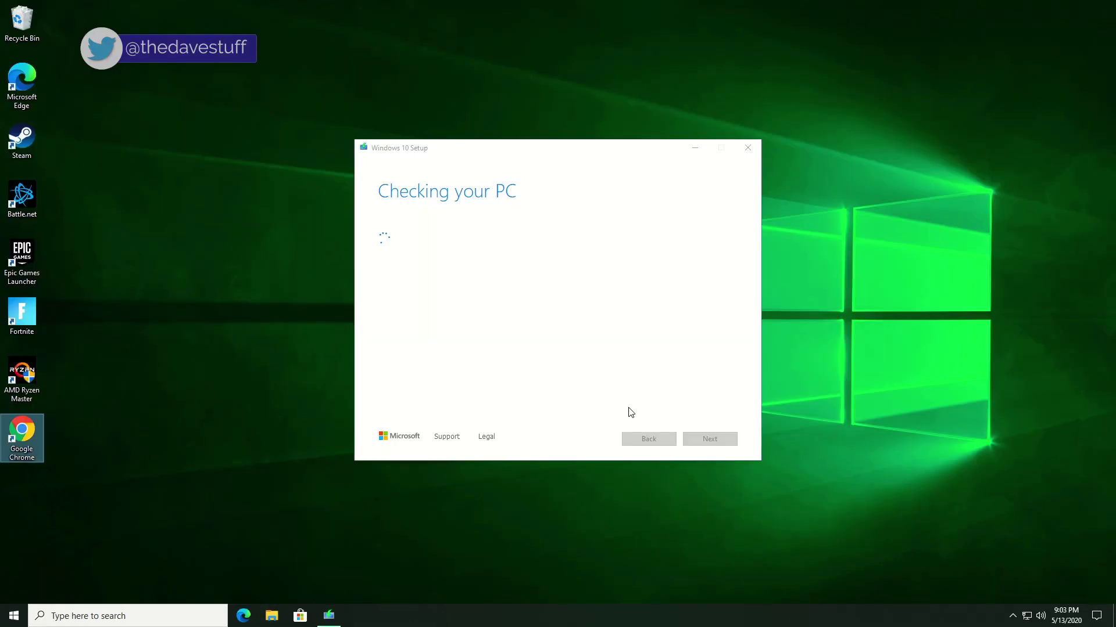
{"action": "left_click", "coordinate": [703, 443]}
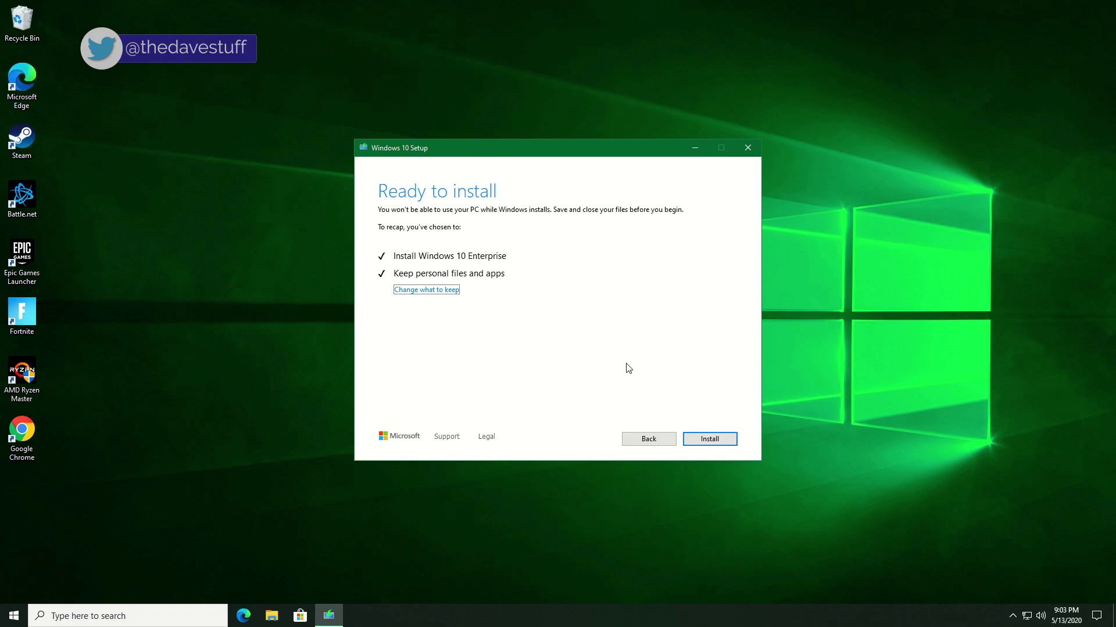
{"action": "left_click", "coordinate": [704, 441]}
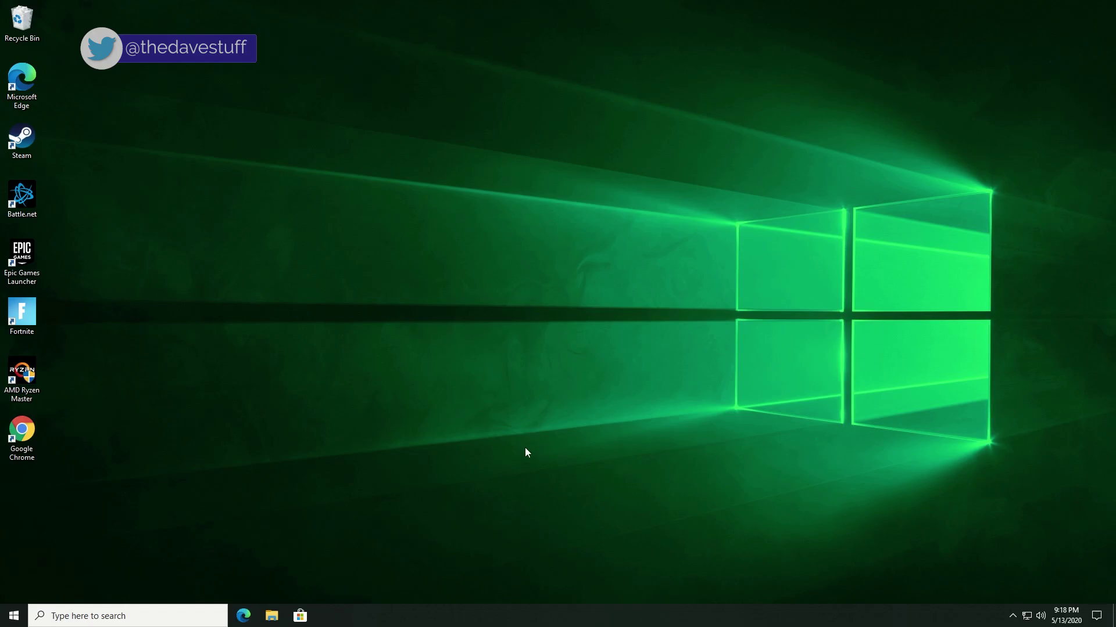
Run winver, verify Version 2004 (OS Build 19041.264), and close About Windows
{"action": "left_click", "coordinate": [154, 615]}
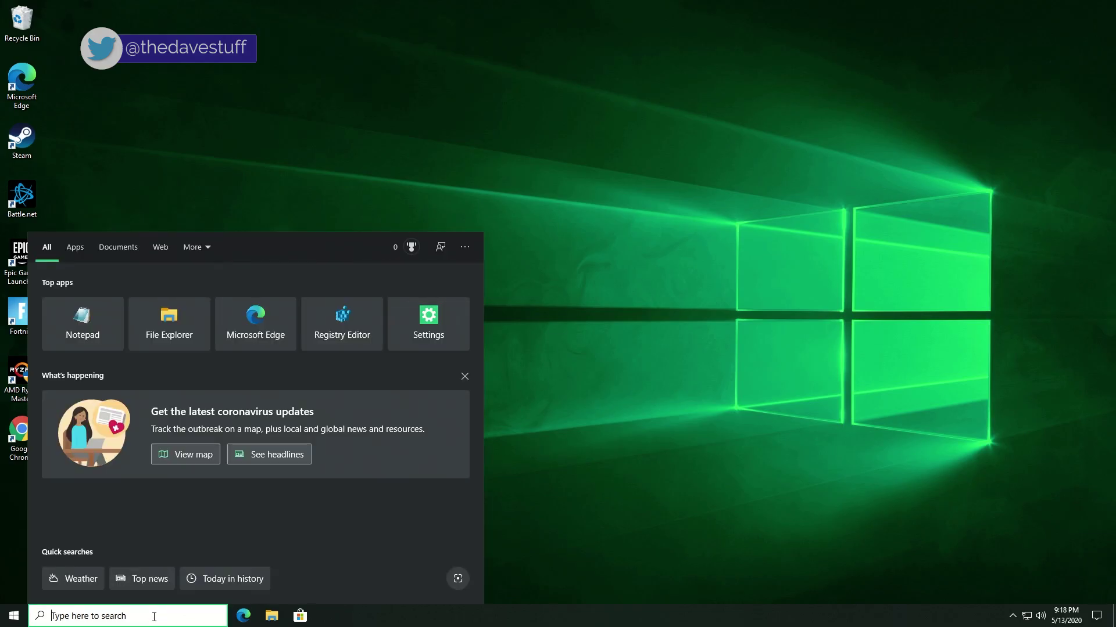
{"action": "type", "text": "wi"}
{"action": "type", "text": "ver"}
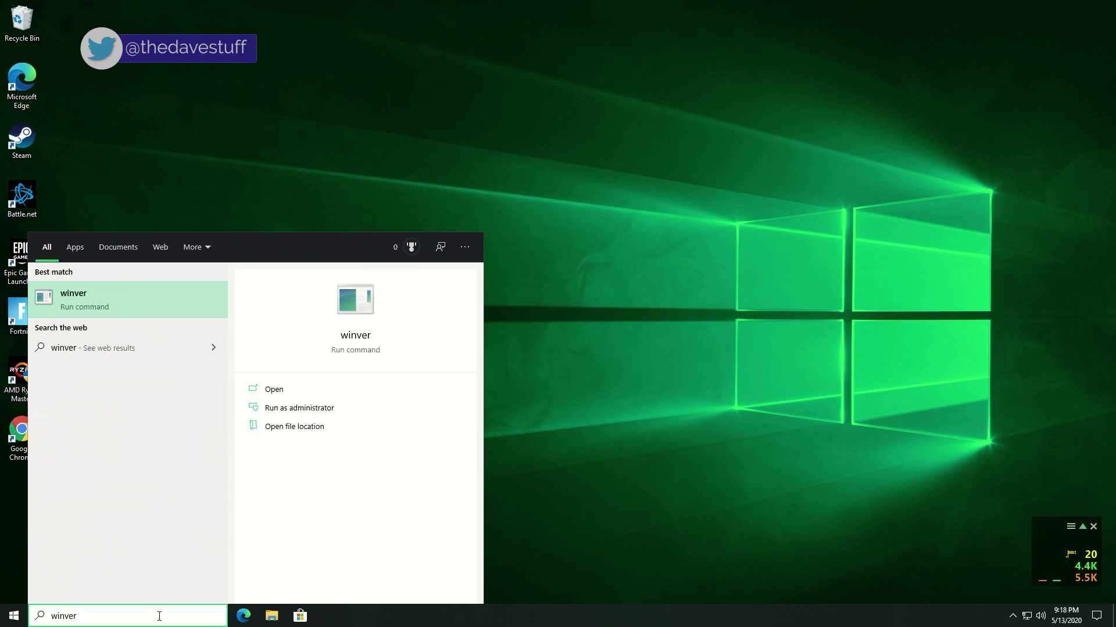
{"action": "key", "text": "Return"}
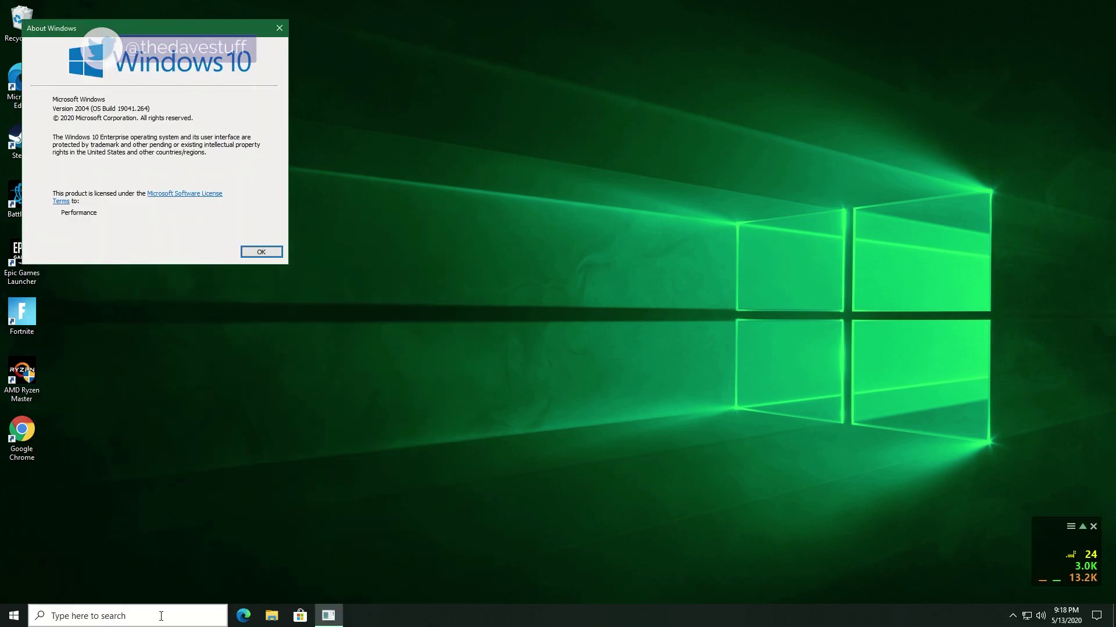
{"action": "left_click", "coordinate": [256, 253]}
{"action": "left_click", "coordinate": [254, 252]}
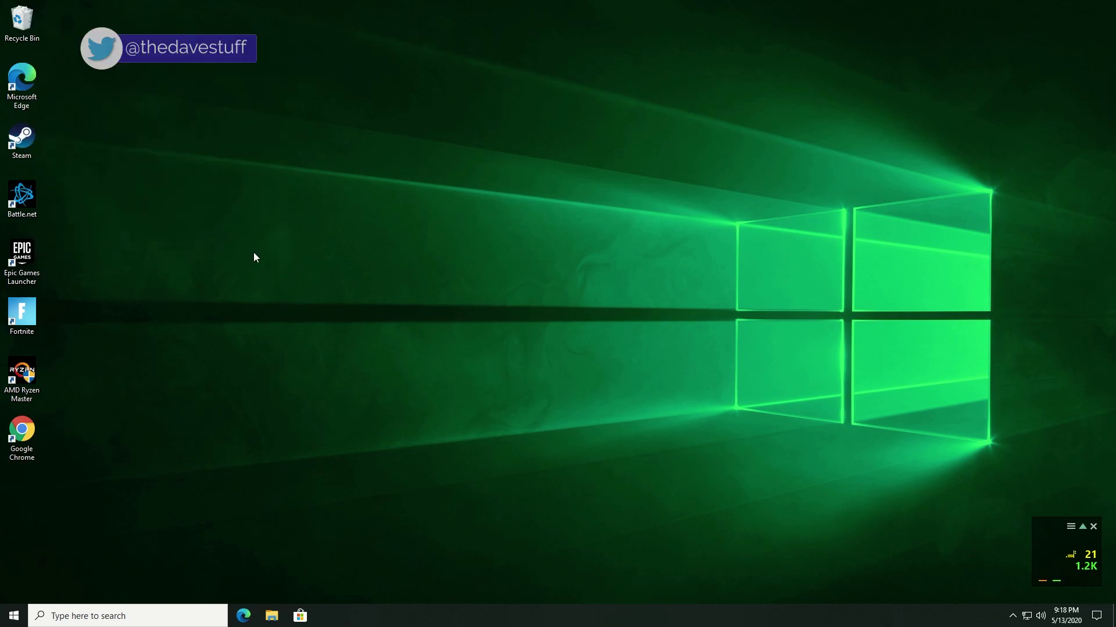